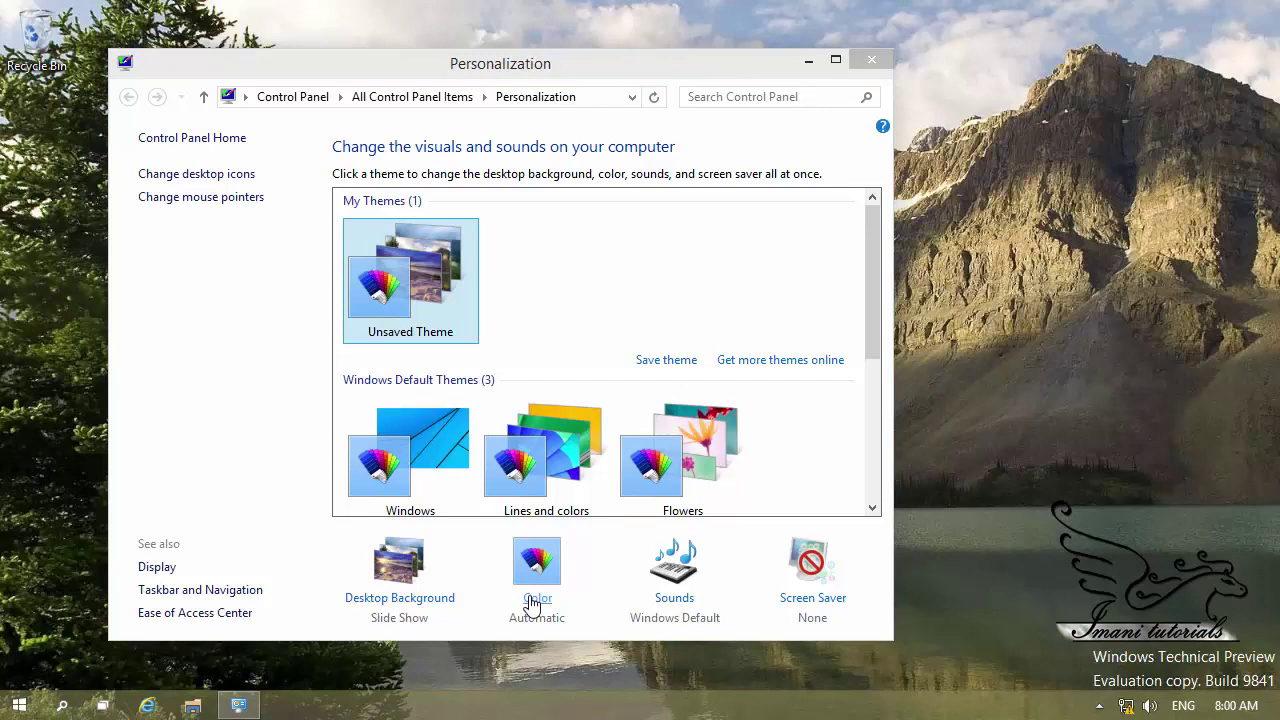
# Step: Skip the slideshow wallpaper ahead three times to the waterfall picture, keeping Personalization in front
pyautogui.click(291, 365)
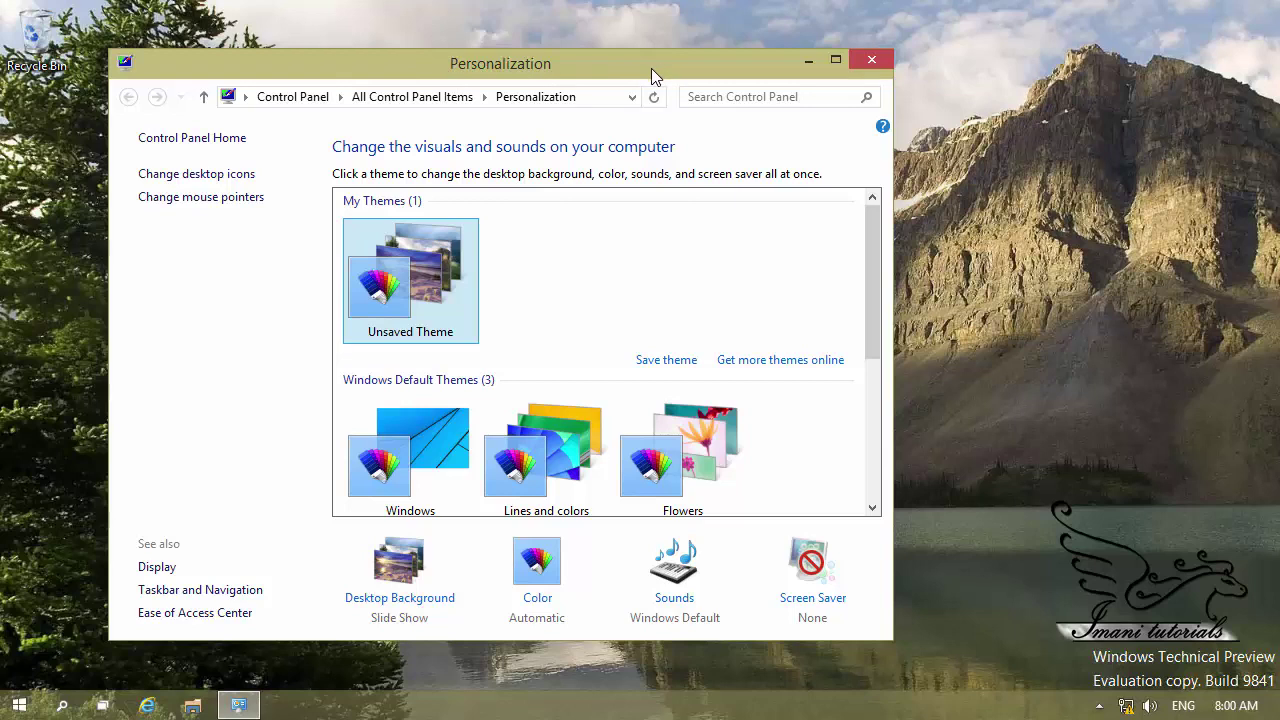
pyautogui.rightClick(972, 110)
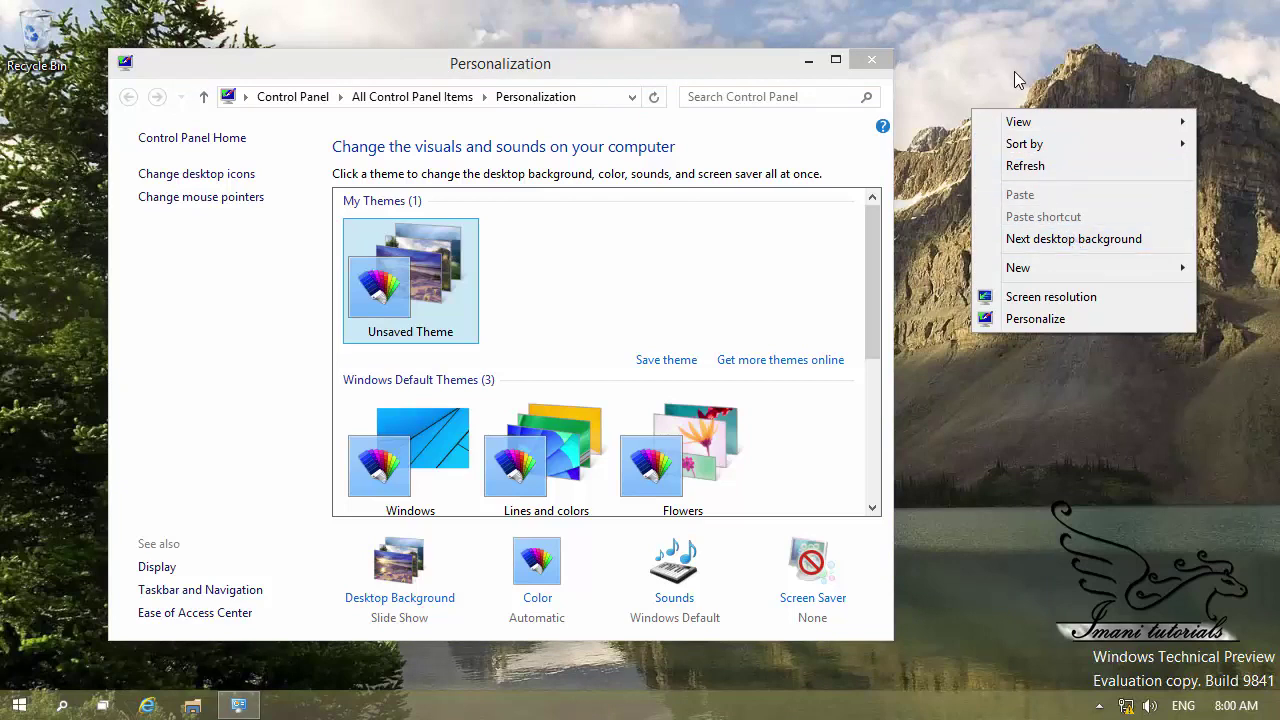
pyautogui.click(1058, 246)
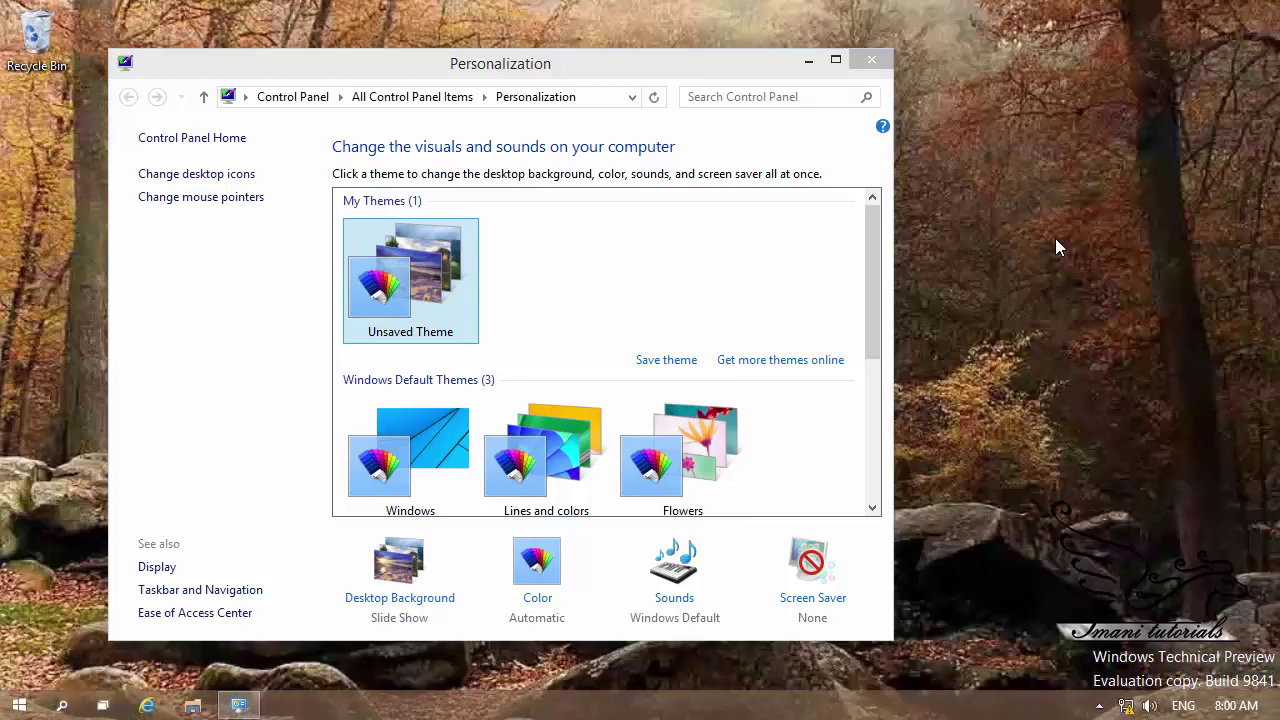
pyautogui.click(713, 69)
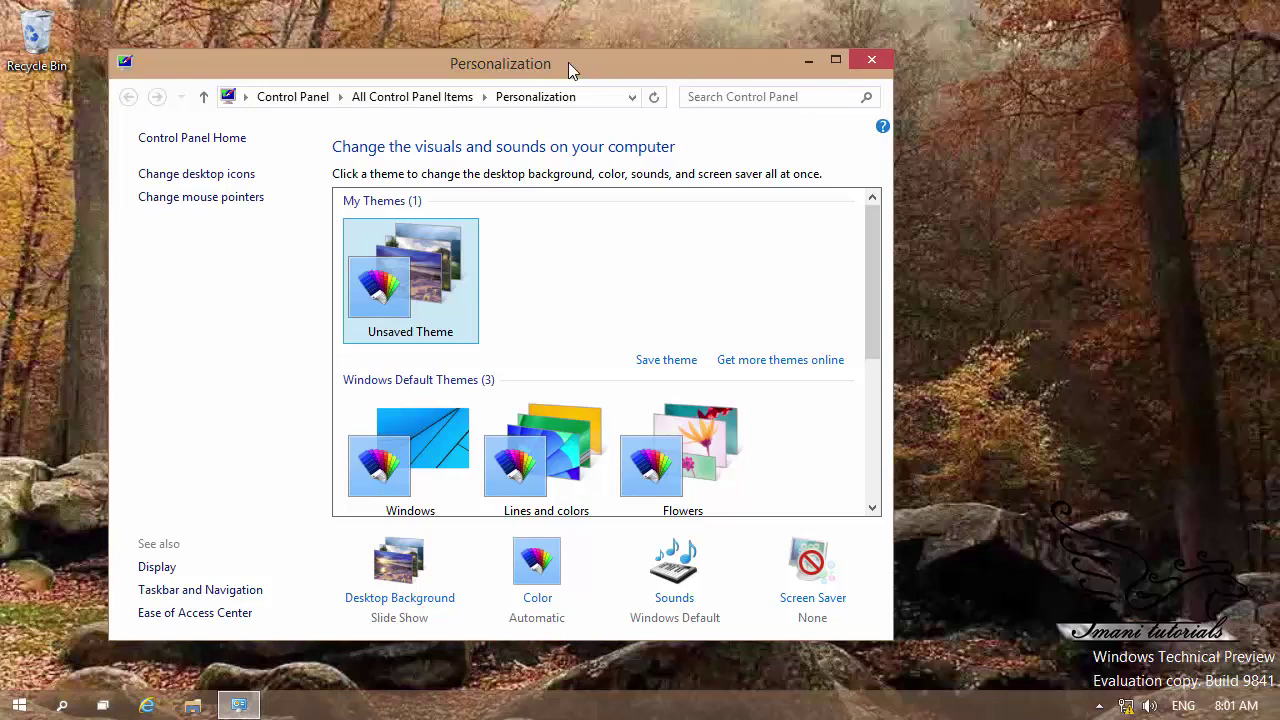
pyautogui.rightClick(1011, 154)
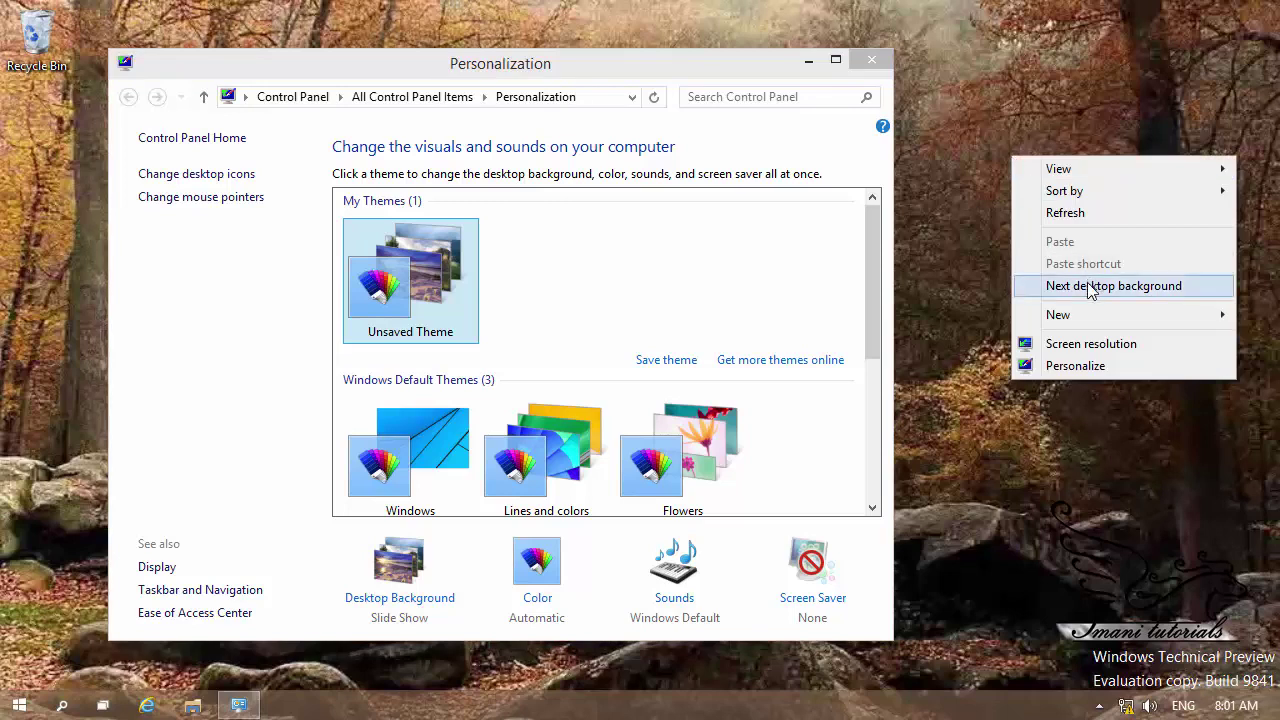
pyautogui.click(1090, 286)
pyautogui.click(688, 78)
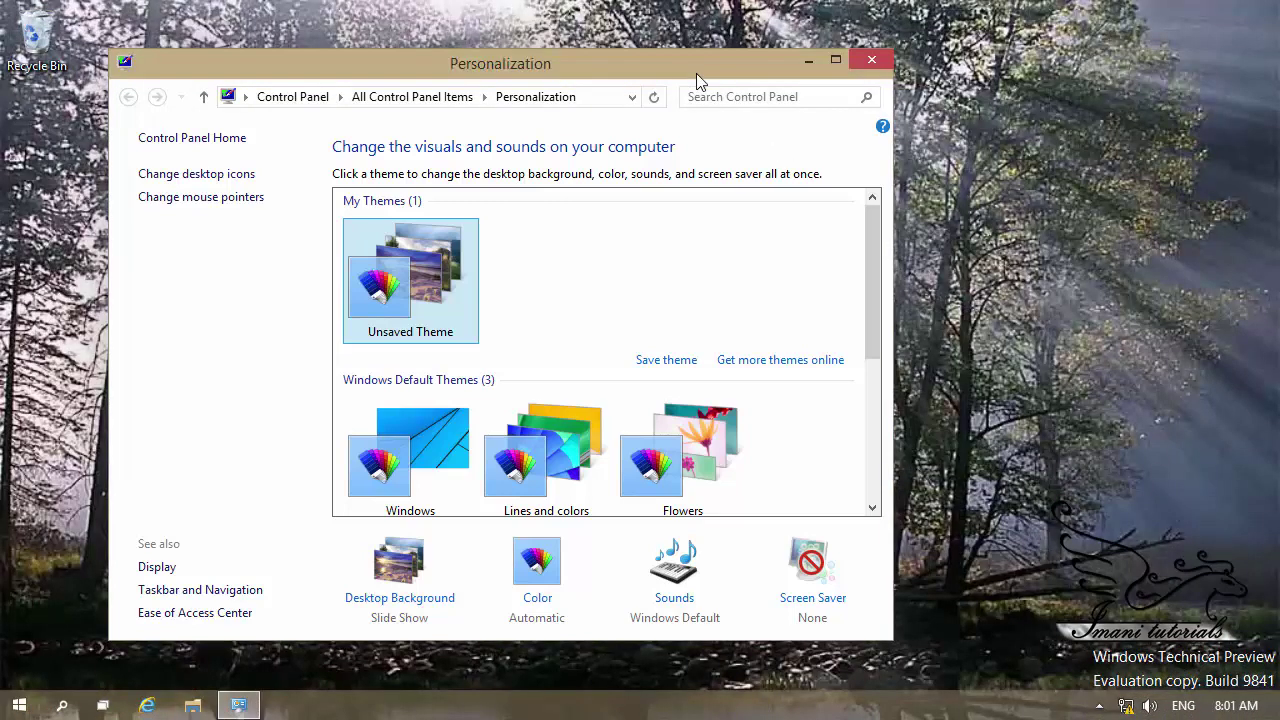
pyautogui.rightClick(996, 122)
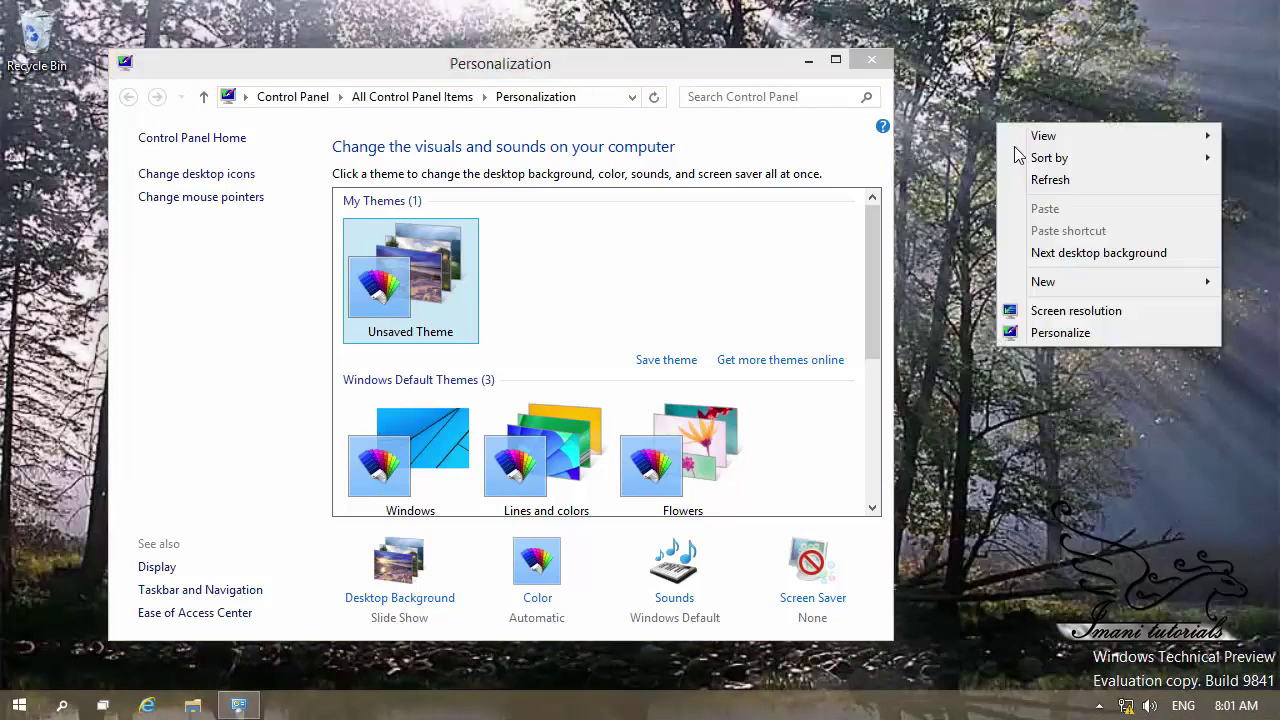
pyautogui.click(1100, 255)
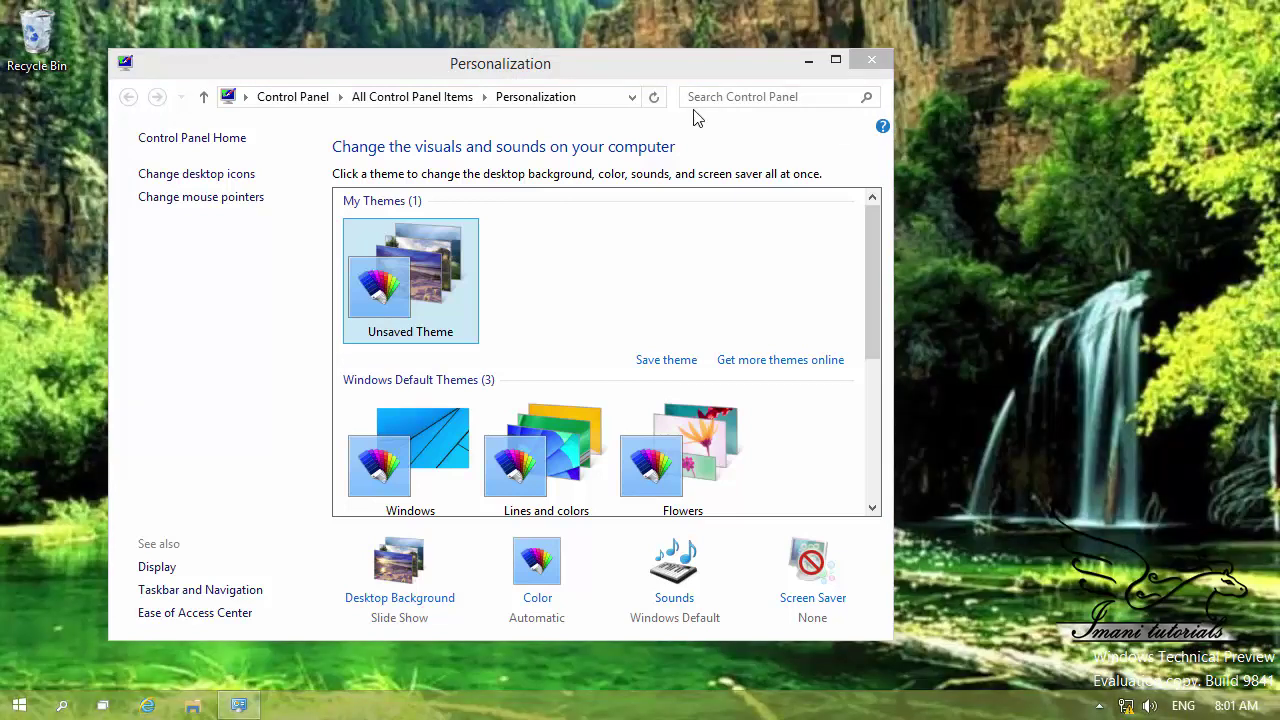
pyautogui.click(645, 79)
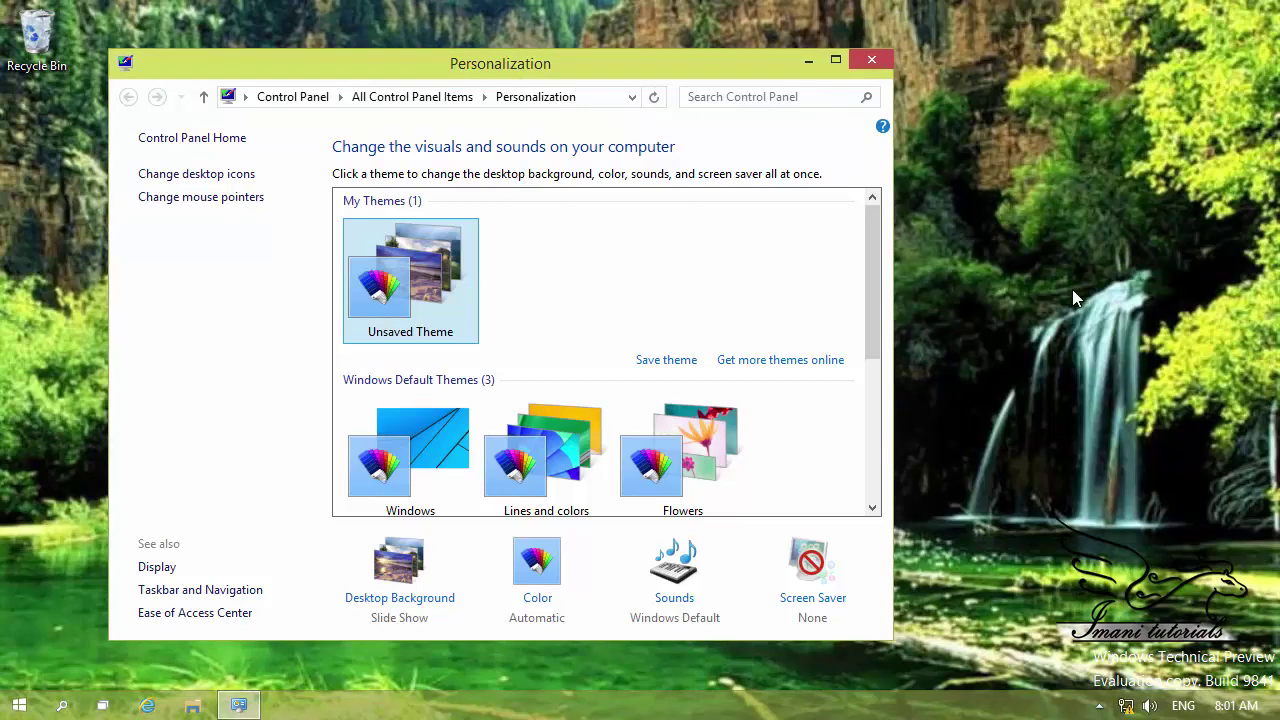
# Step: Try blue and orange accents, settle on magenta, and move intensity to maximum and back
pyautogui.click(548, 598)
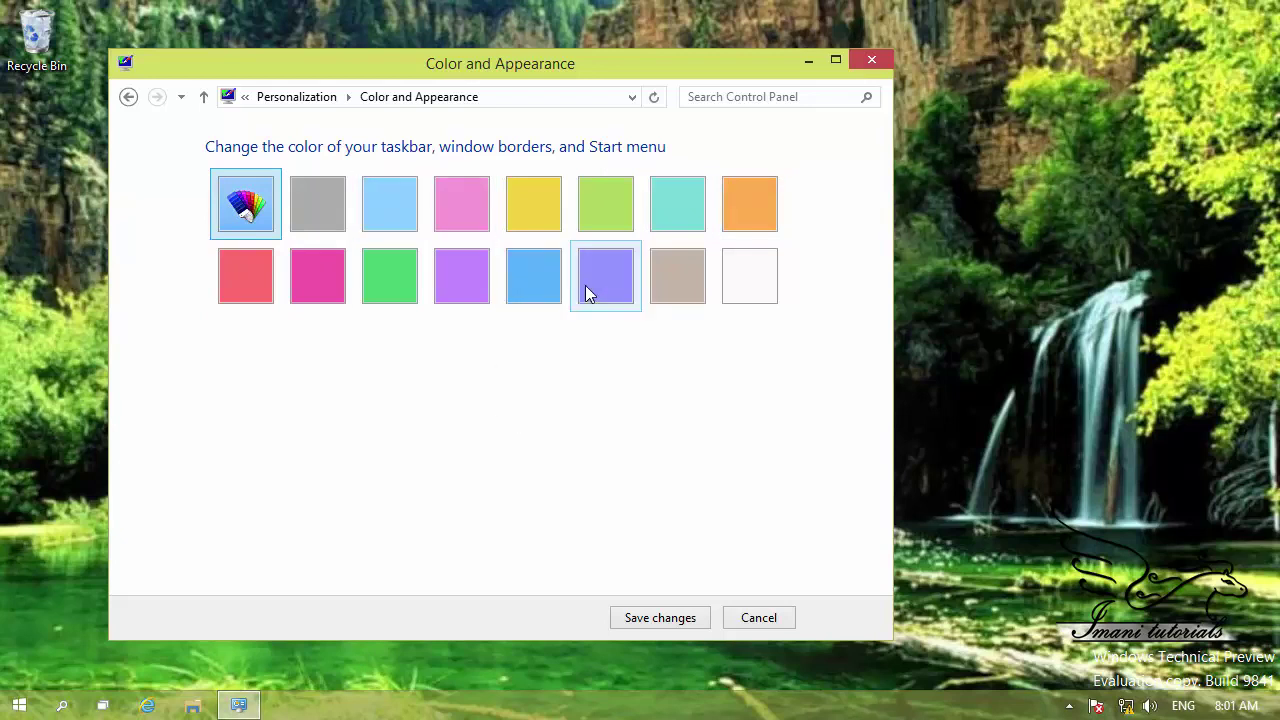
pyautogui.click(524, 279)
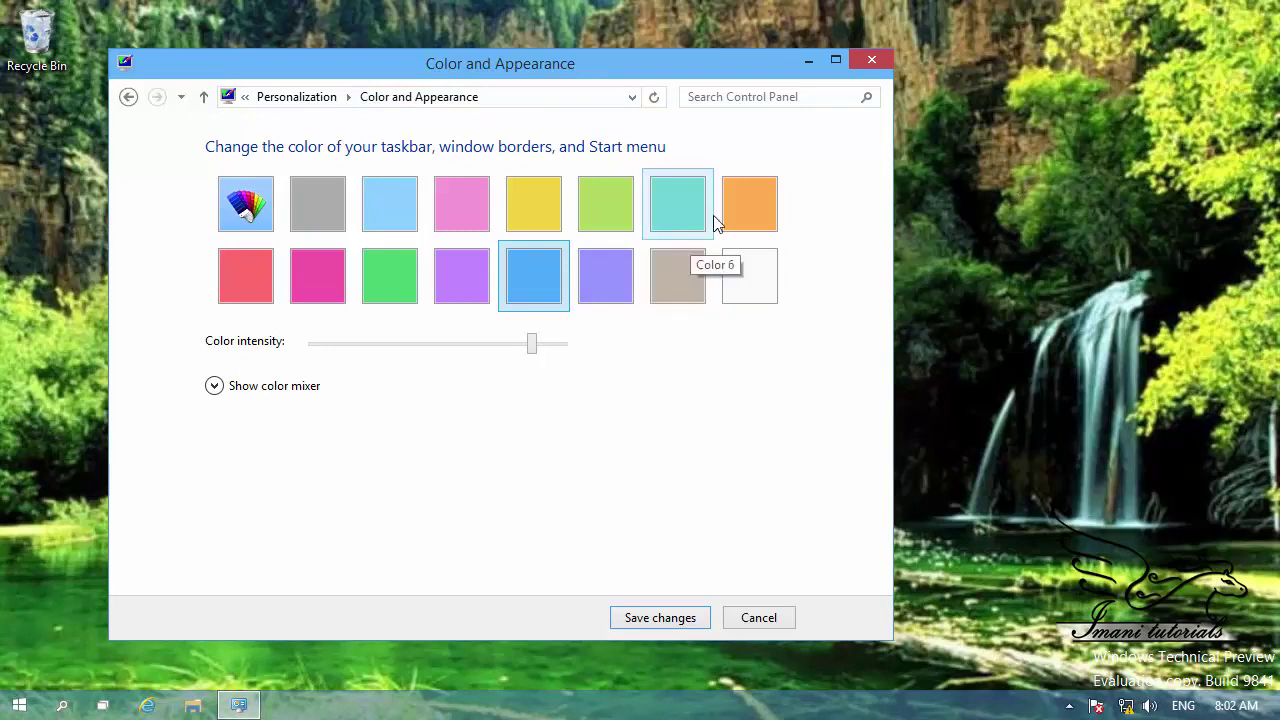
pyautogui.click(740, 204)
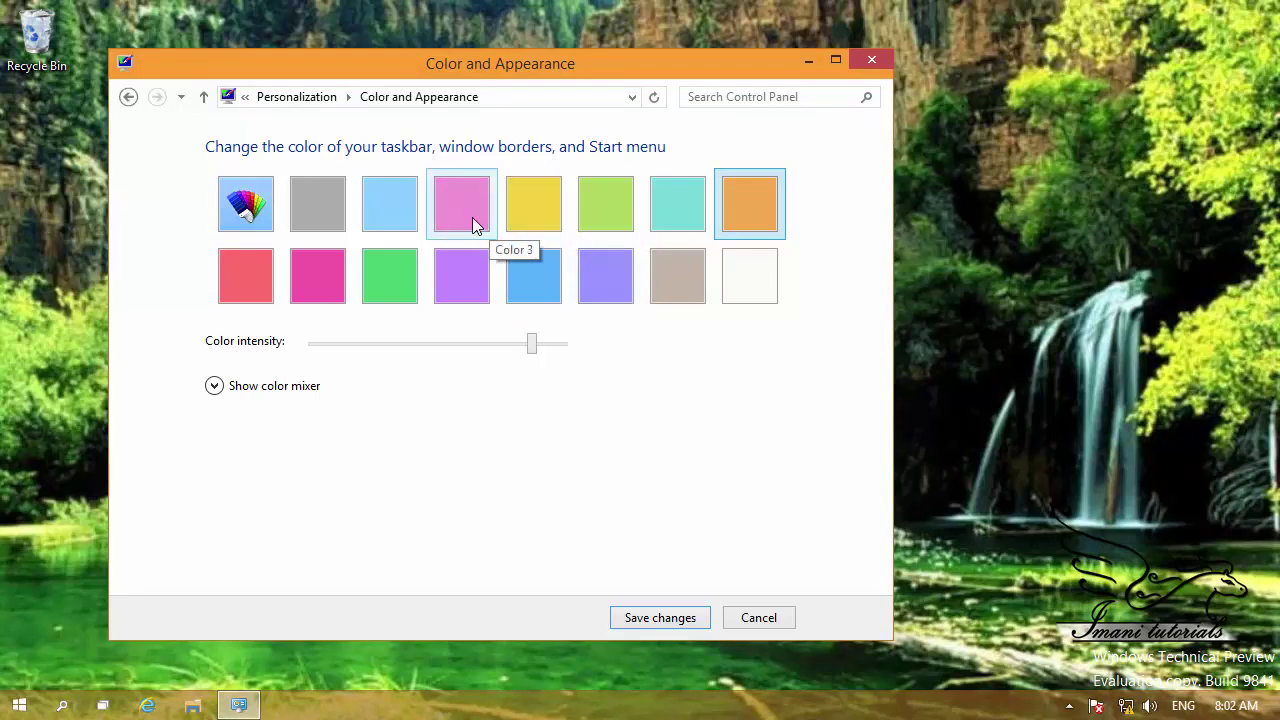
pyautogui.click(333, 291)
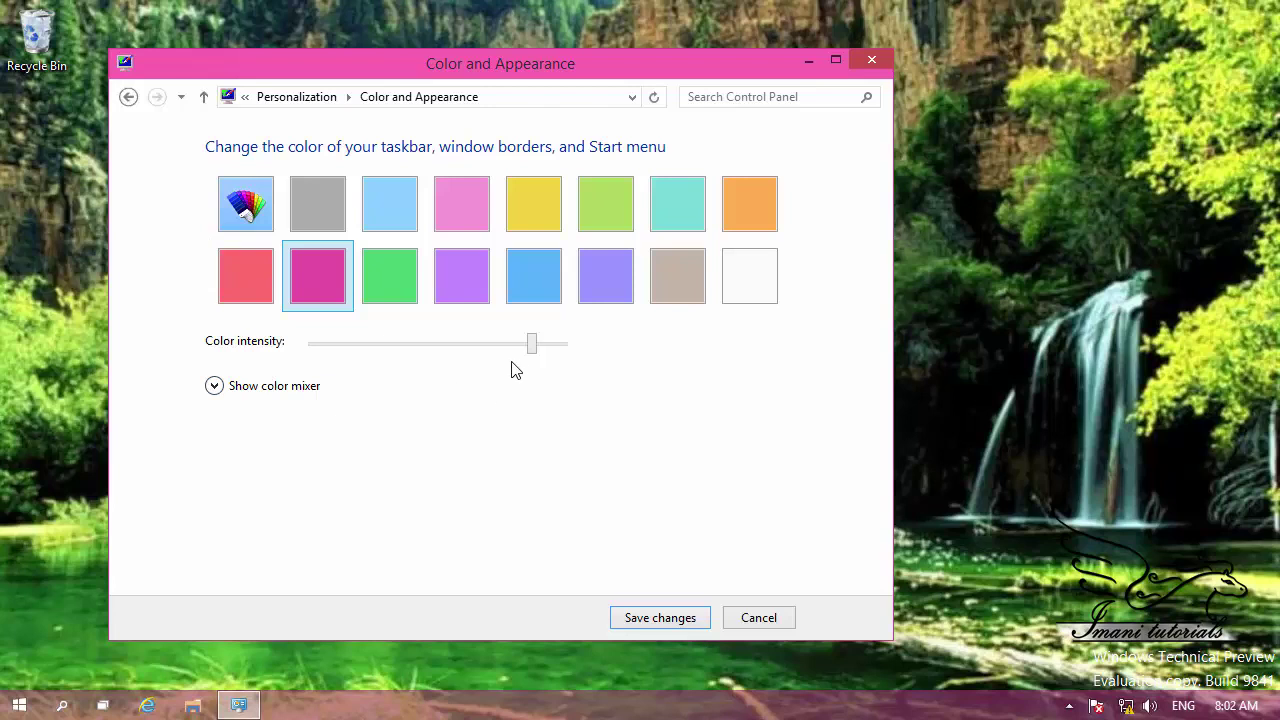
pyautogui.moveTo(531, 357); pyautogui.dragTo(569, 360)
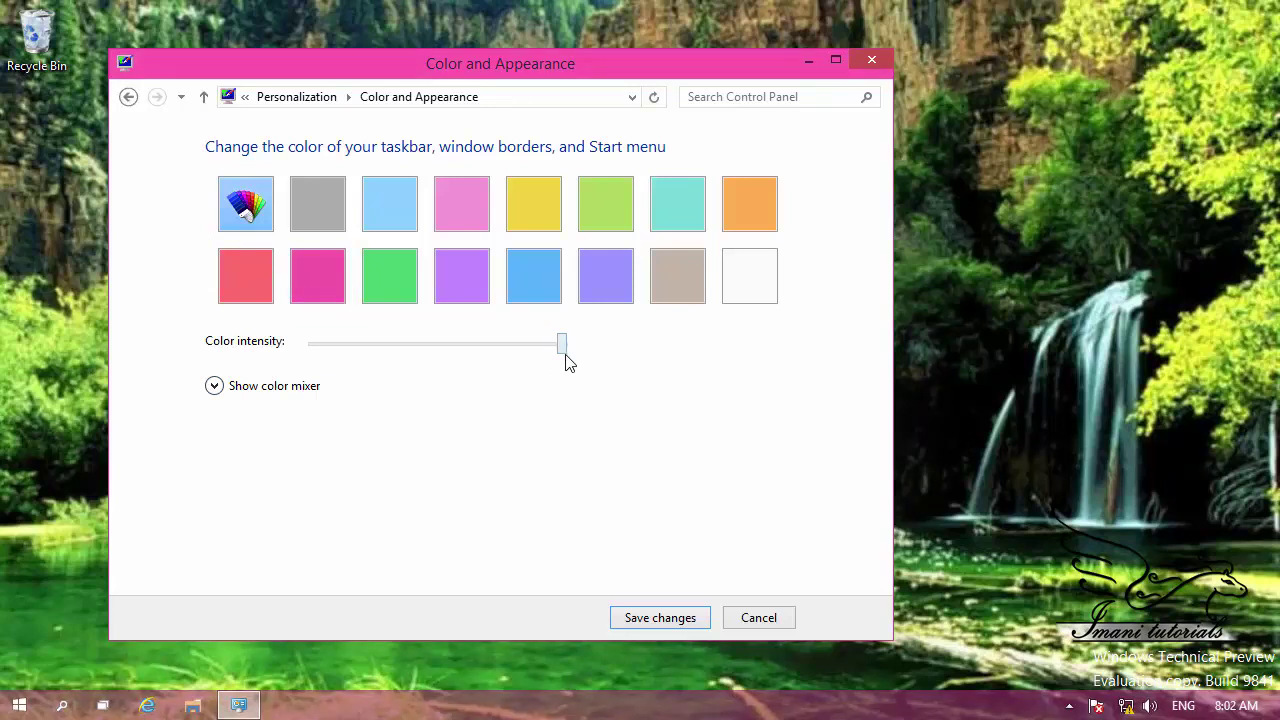
pyautogui.moveTo(564, 358); pyautogui.dragTo(526, 366)
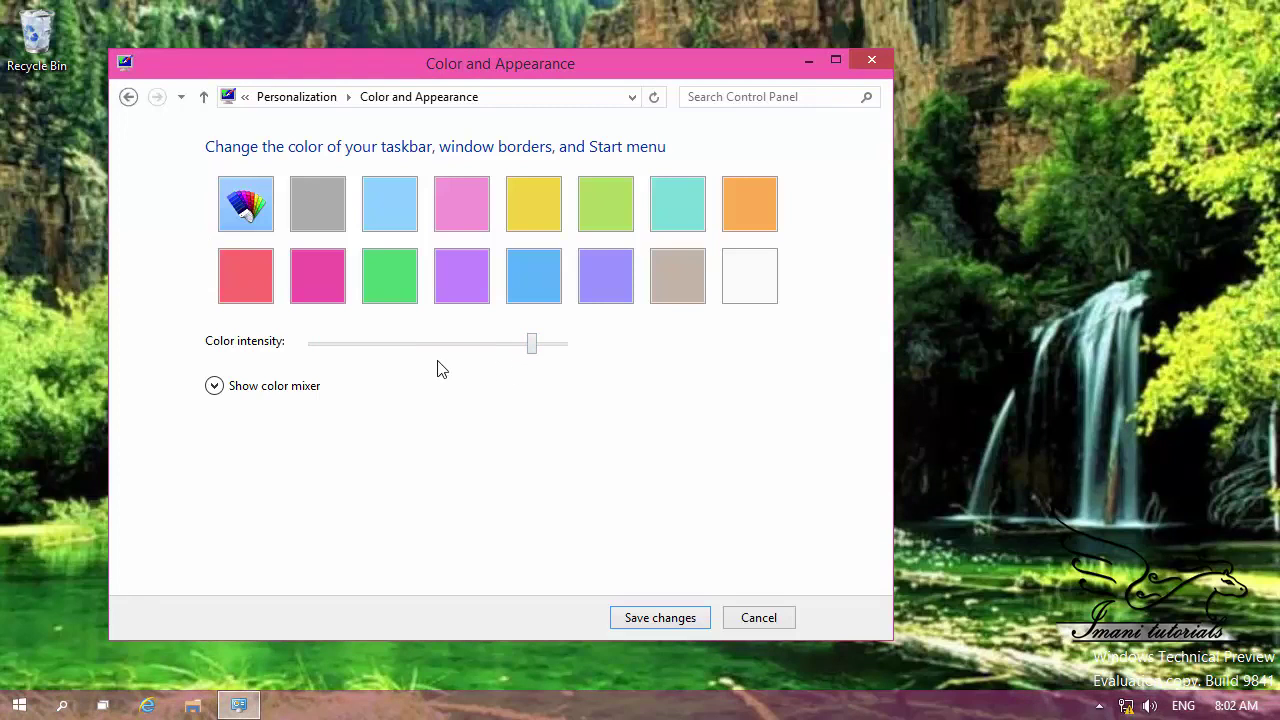
# Step: Mix a custom purple with the hue, saturation and brightness sliders and save it
pyautogui.click(216, 391)
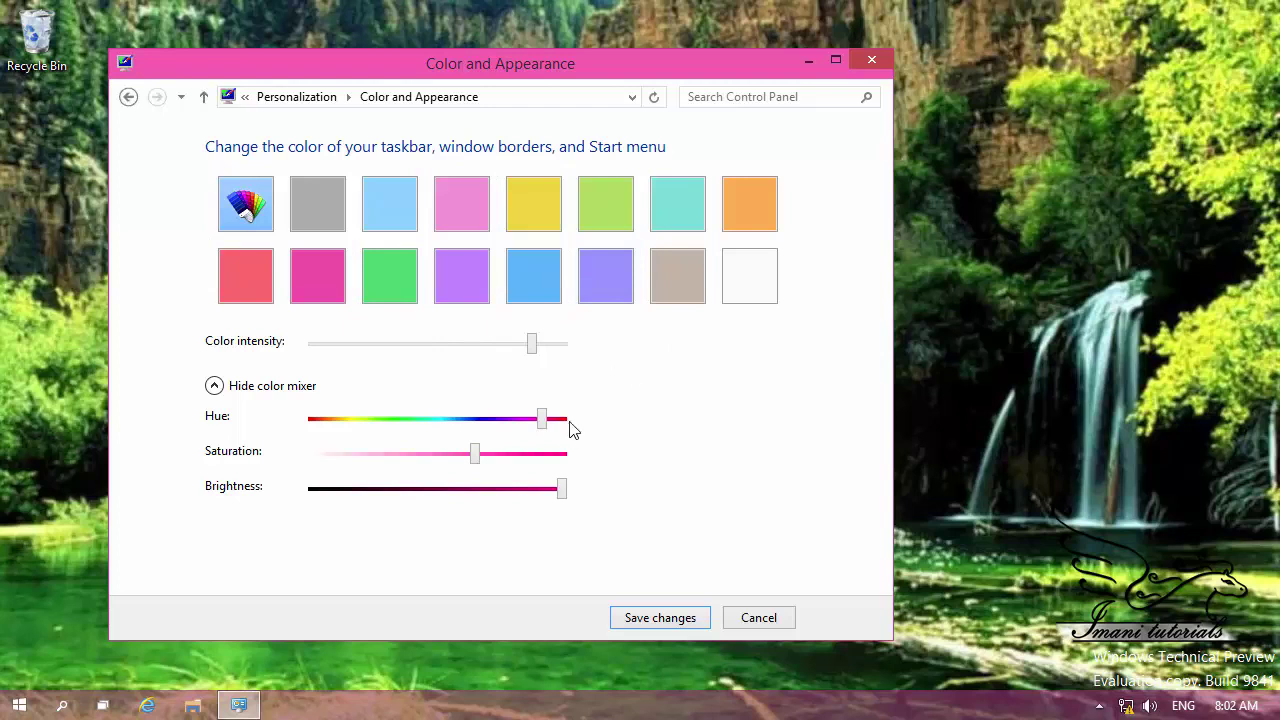
pyautogui.moveTo(546, 424); pyautogui.dragTo(500, 426)
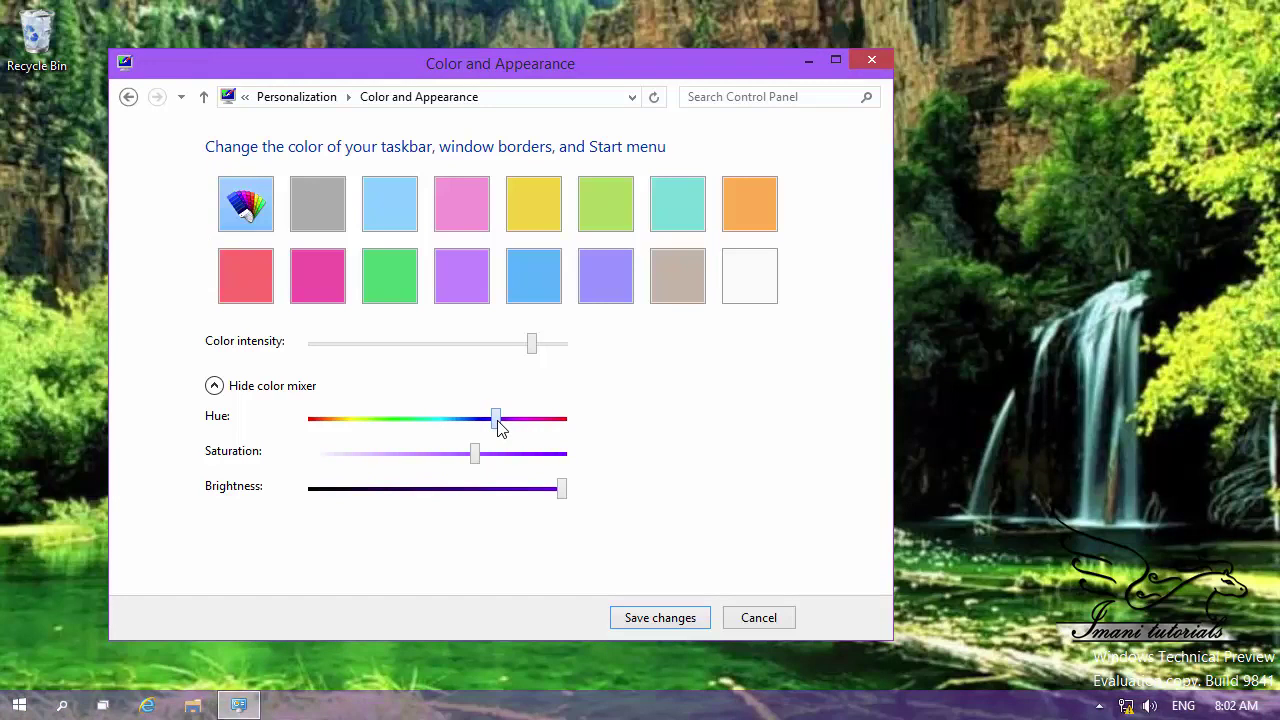
pyautogui.moveTo(478, 462)
pyautogui.mouseDown()
pyautogui.moveTo(571, 463)
pyautogui.moveTo(398, 463)
pyautogui.moveTo(488, 465)
pyautogui.mouseUp()
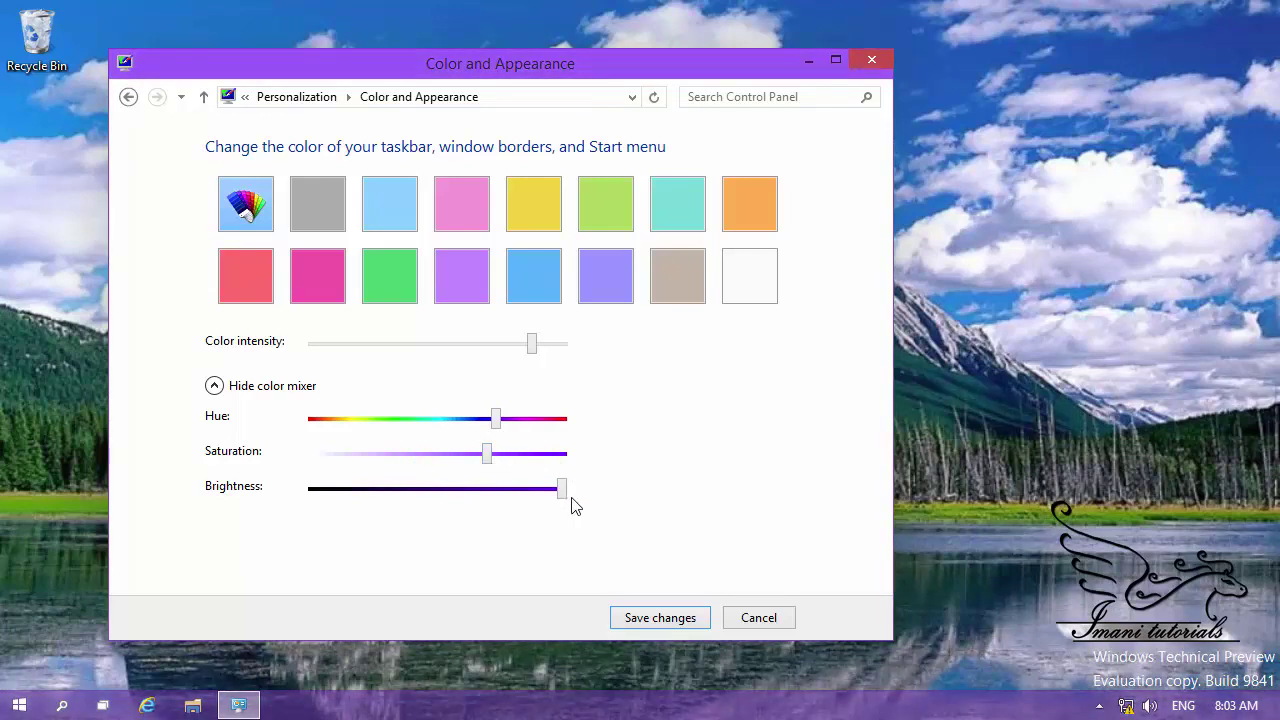
pyautogui.moveTo(560, 500); pyautogui.dragTo(651, 513)
pyautogui.click(660, 620)
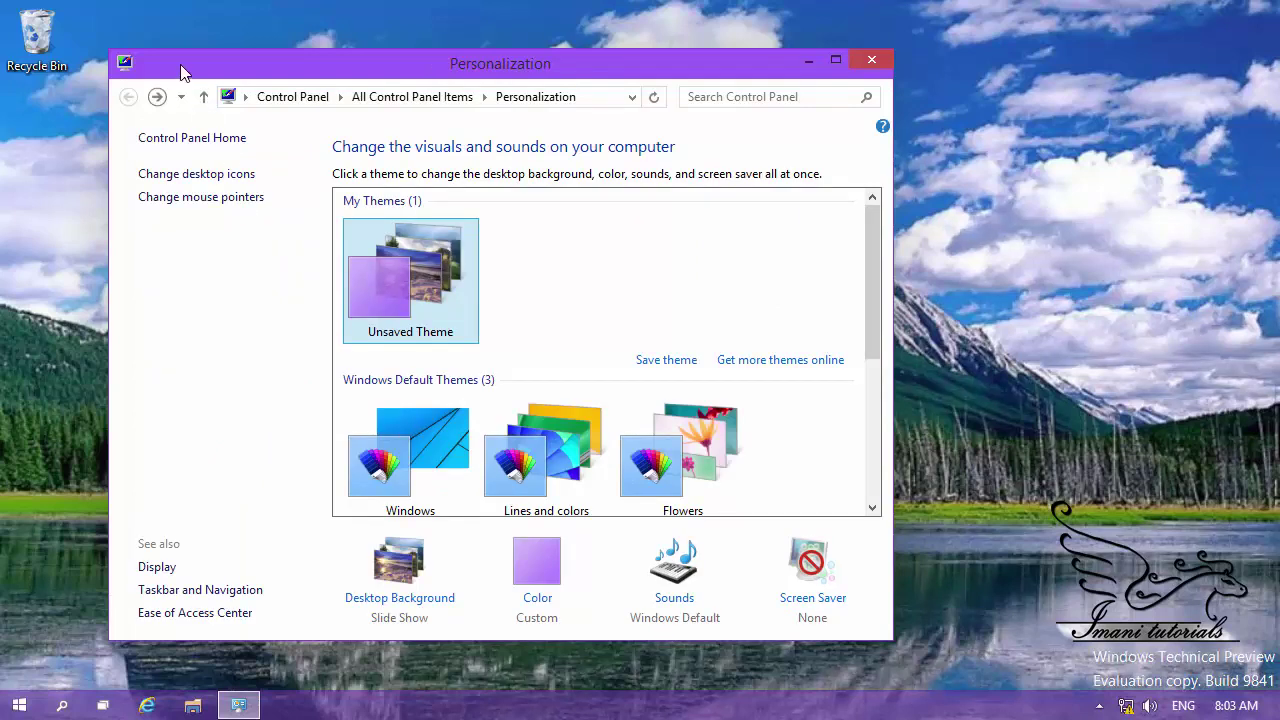
# Step: Switch the window colour back to the Automatic tile and save the change
pyautogui.click(413, 27)
pyautogui.click(386, 66)
pyautogui.click(537, 600)
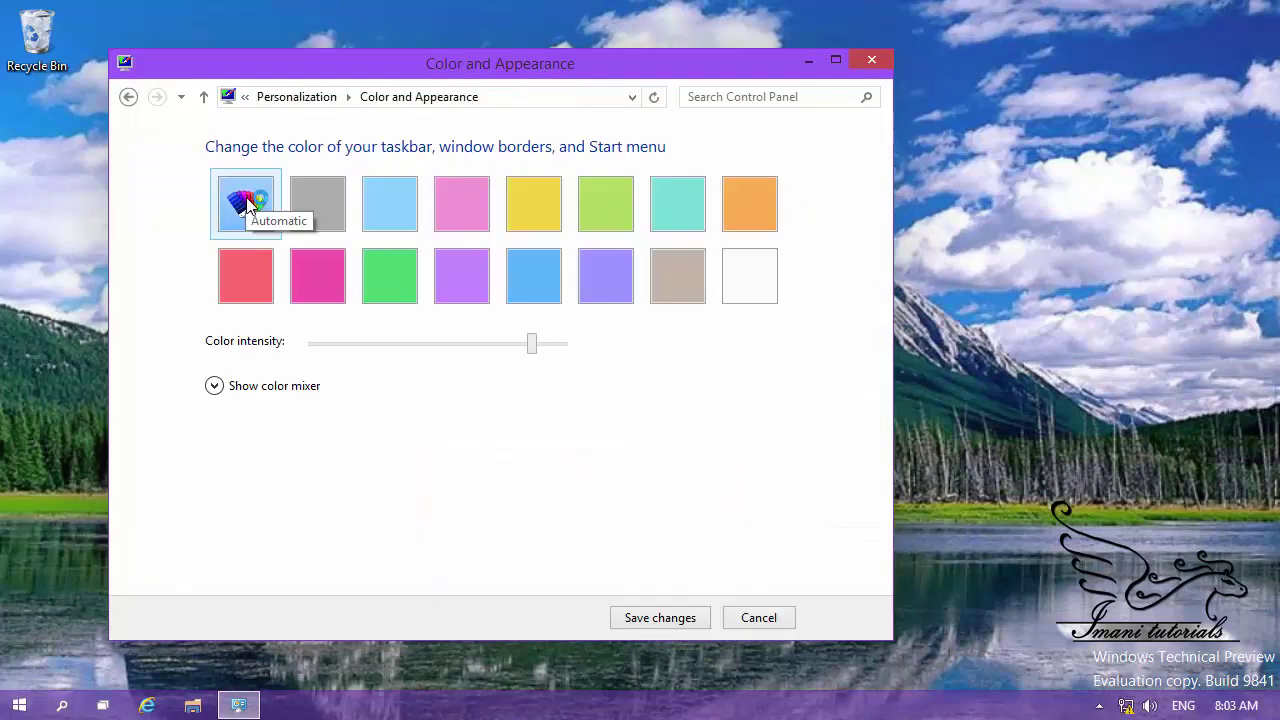
pyautogui.click(248, 205)
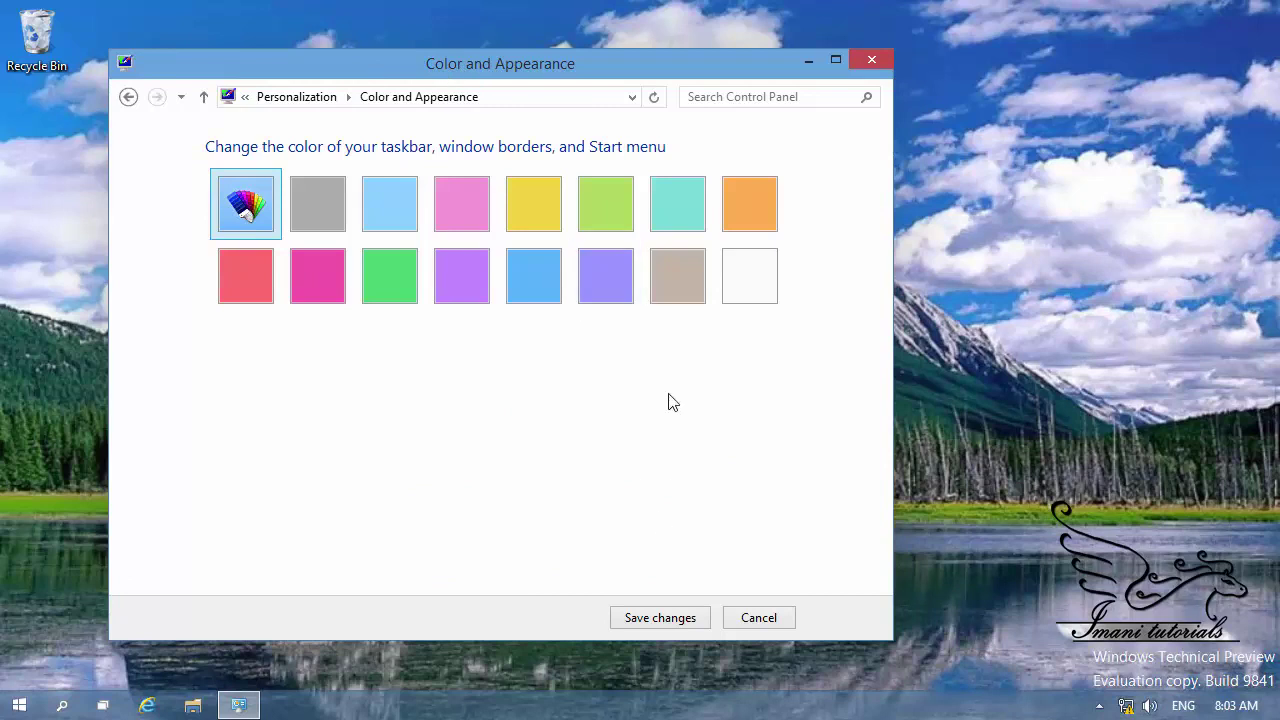
pyautogui.click(660, 618)
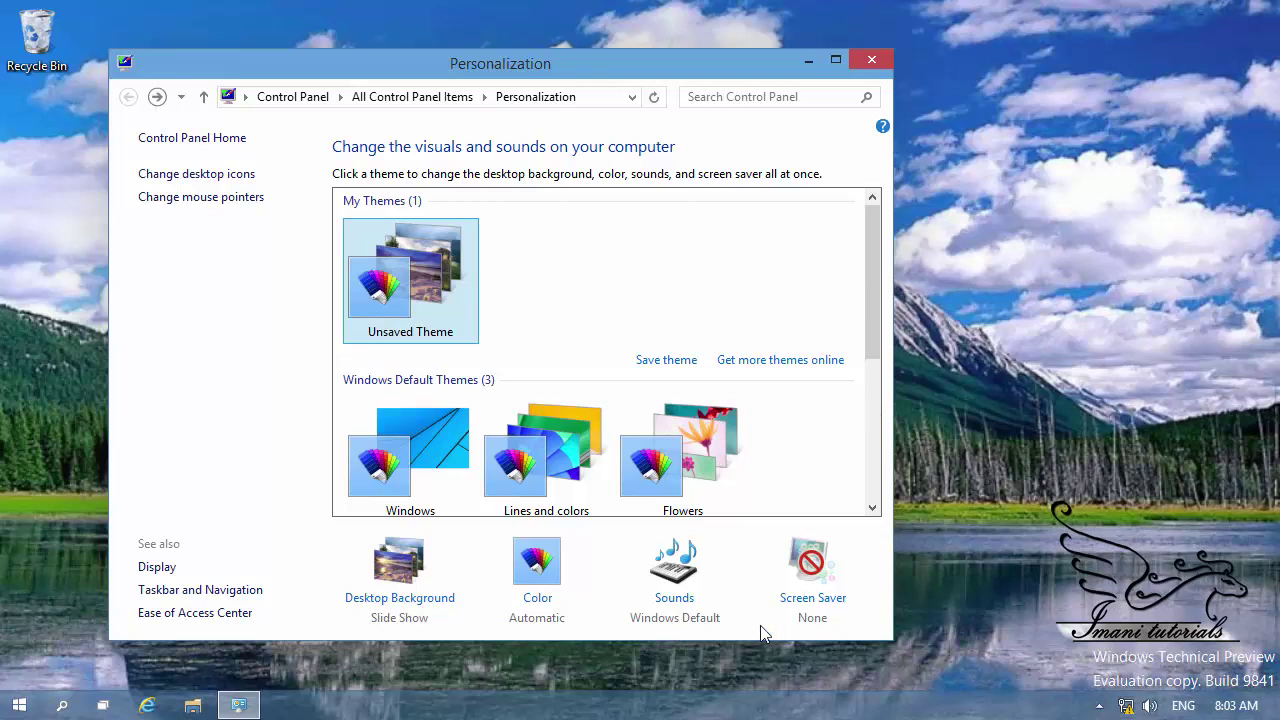
# Step: Play the Asterisk event's sound in the Sound settings
pyautogui.click(675, 604)
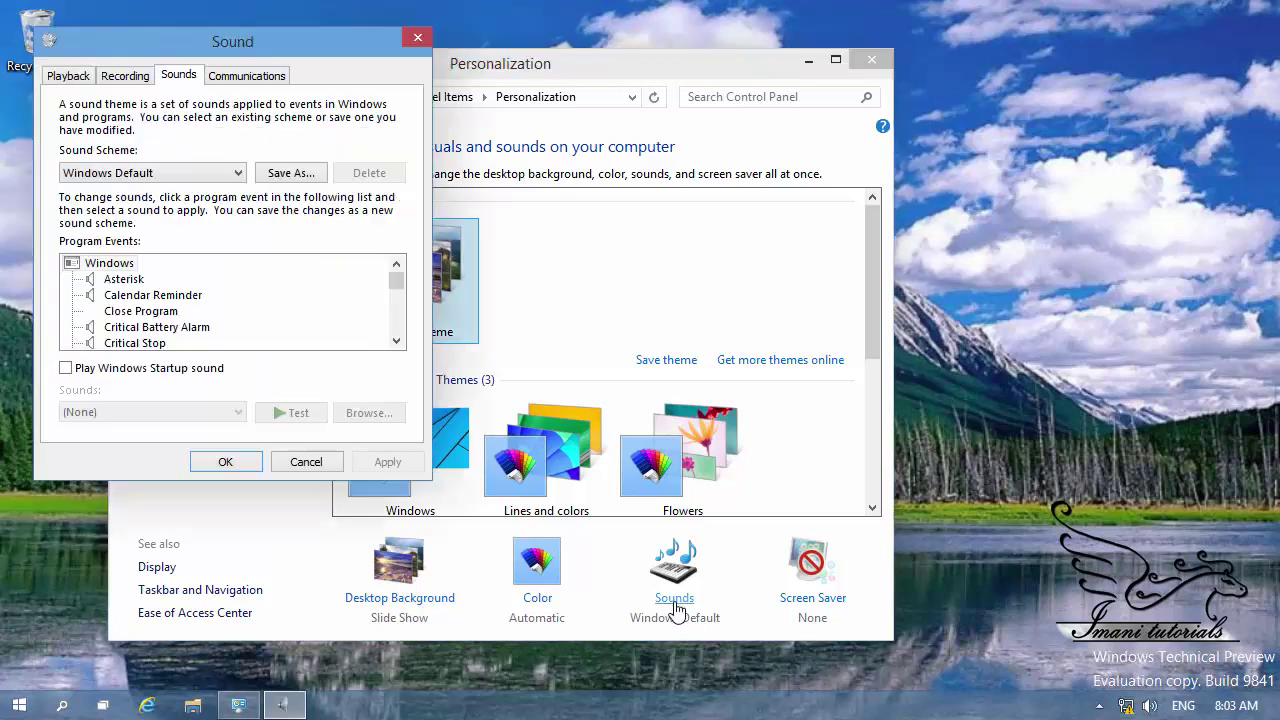
pyautogui.moveTo(265, 44); pyautogui.dragTo(298, 33)
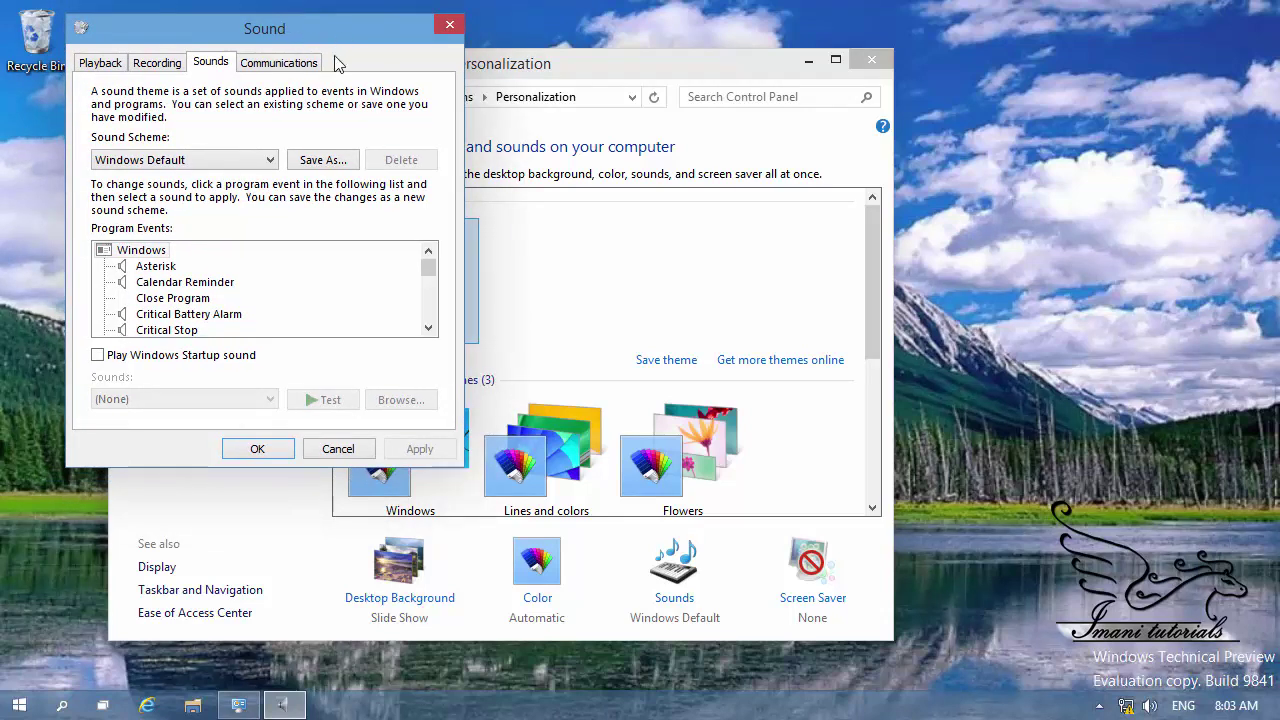
pyautogui.click(167, 273)
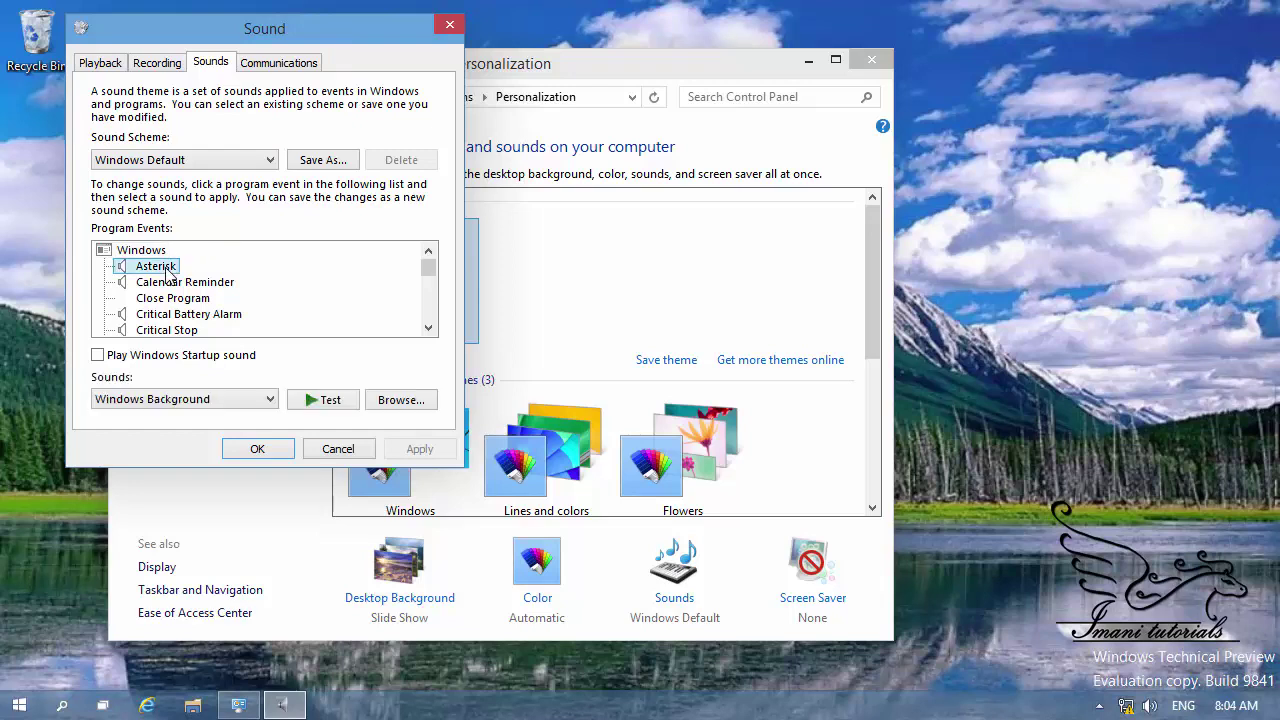
pyautogui.click(325, 406)
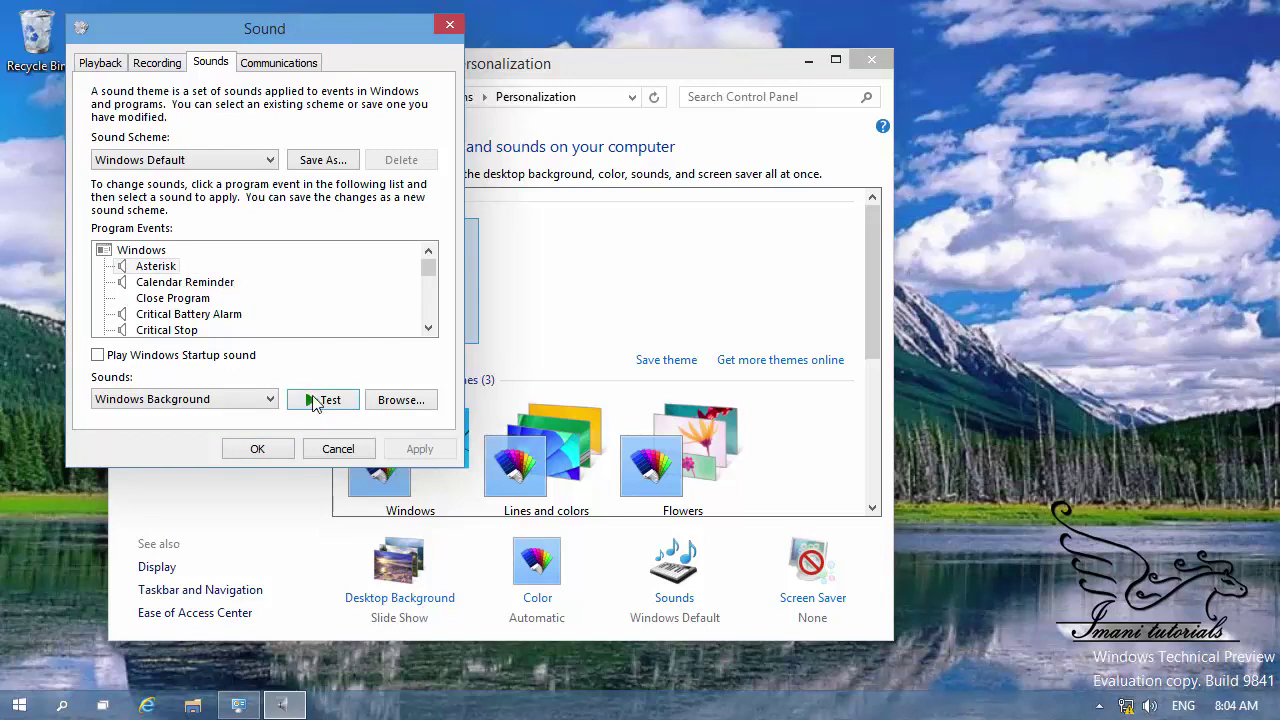
# Step: Scroll down to the Blocked Pop-up Window event and test its sound
pyautogui.scroll(-2, 190, 290)
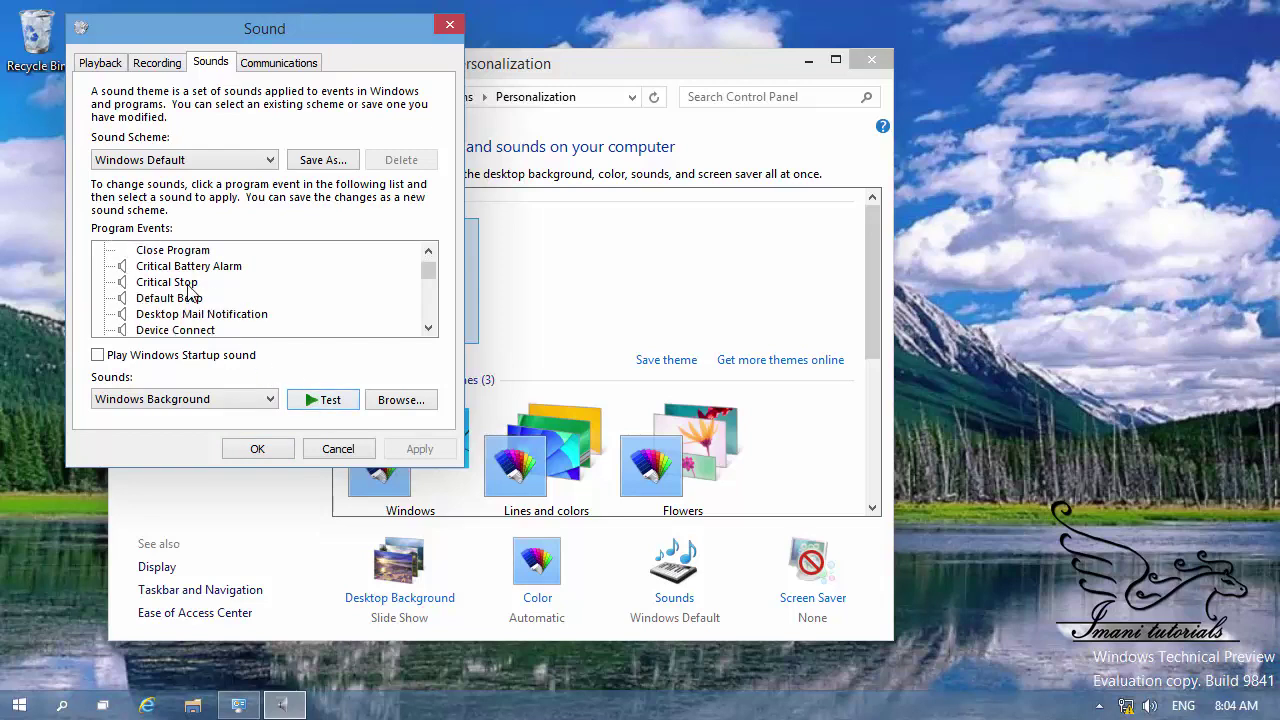
pyautogui.scroll(-2, 189, 295)
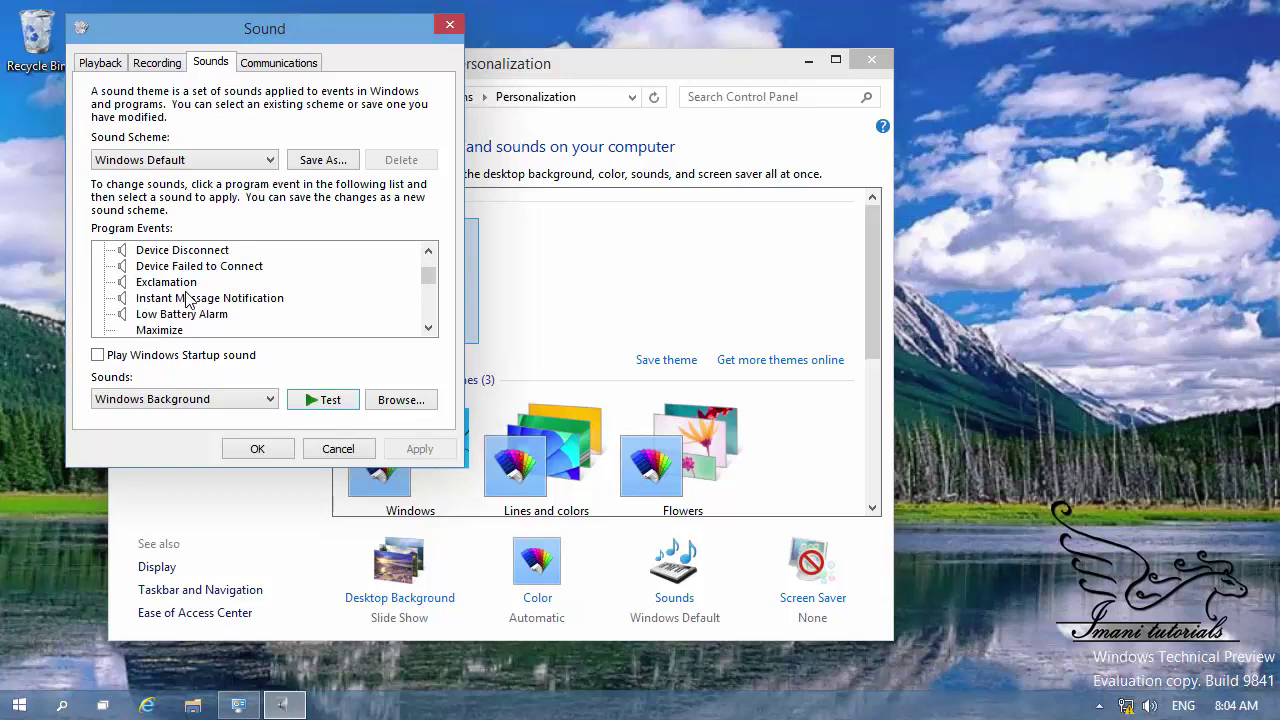
pyautogui.scroll(-1, 188, 302)
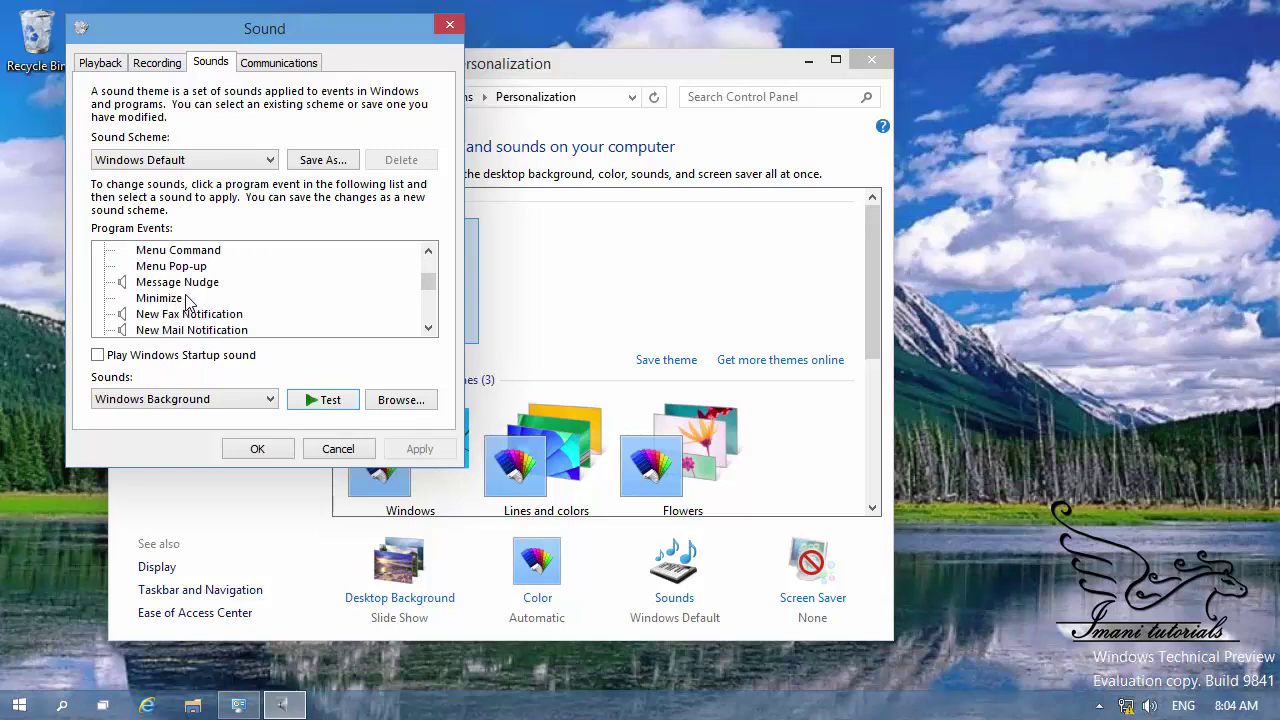
pyautogui.scroll(-1, 189, 305)
pyautogui.scroll(-2, 215, 308)
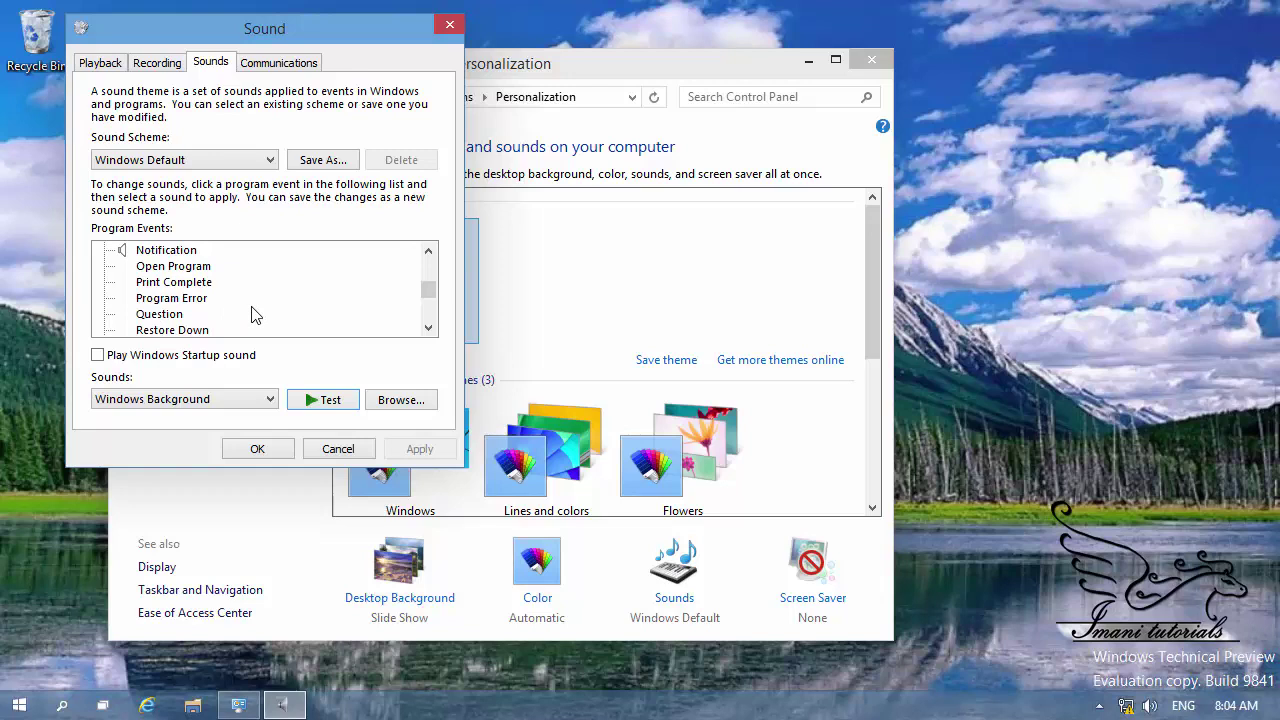
pyautogui.scroll(-1, 249, 307)
pyautogui.scroll(-2, 248, 307)
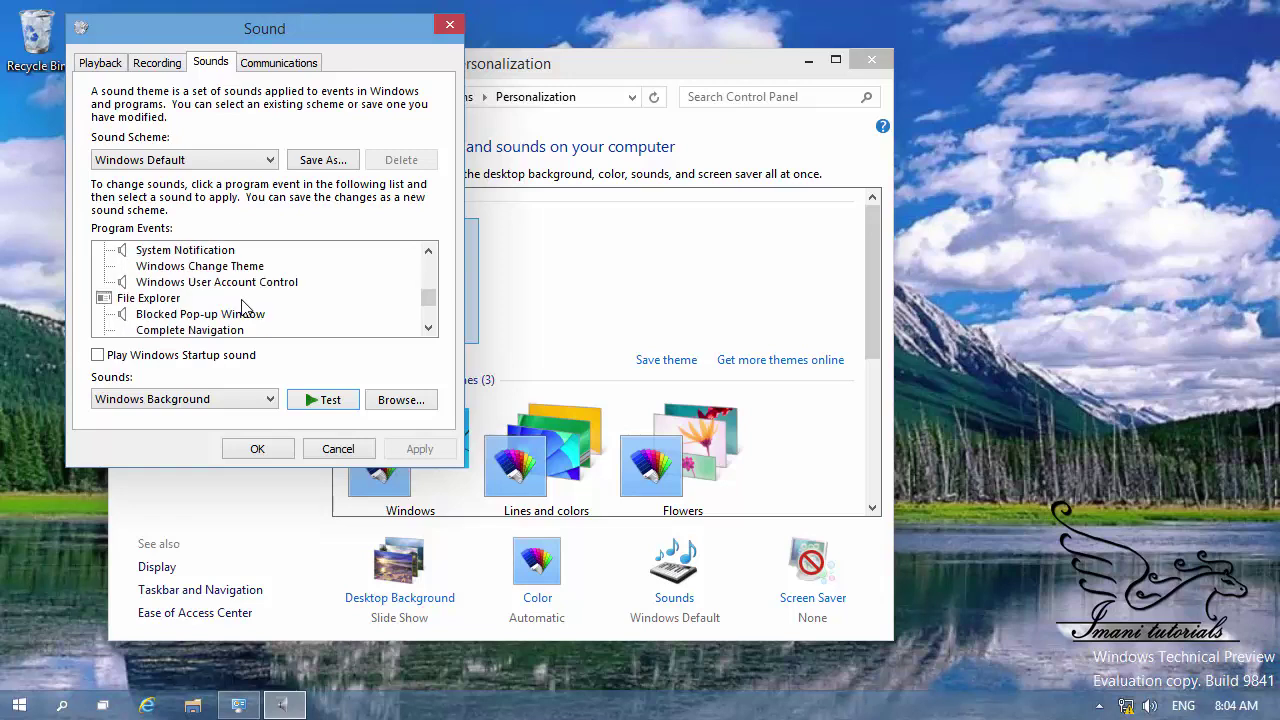
pyautogui.scroll(-1, 243, 308)
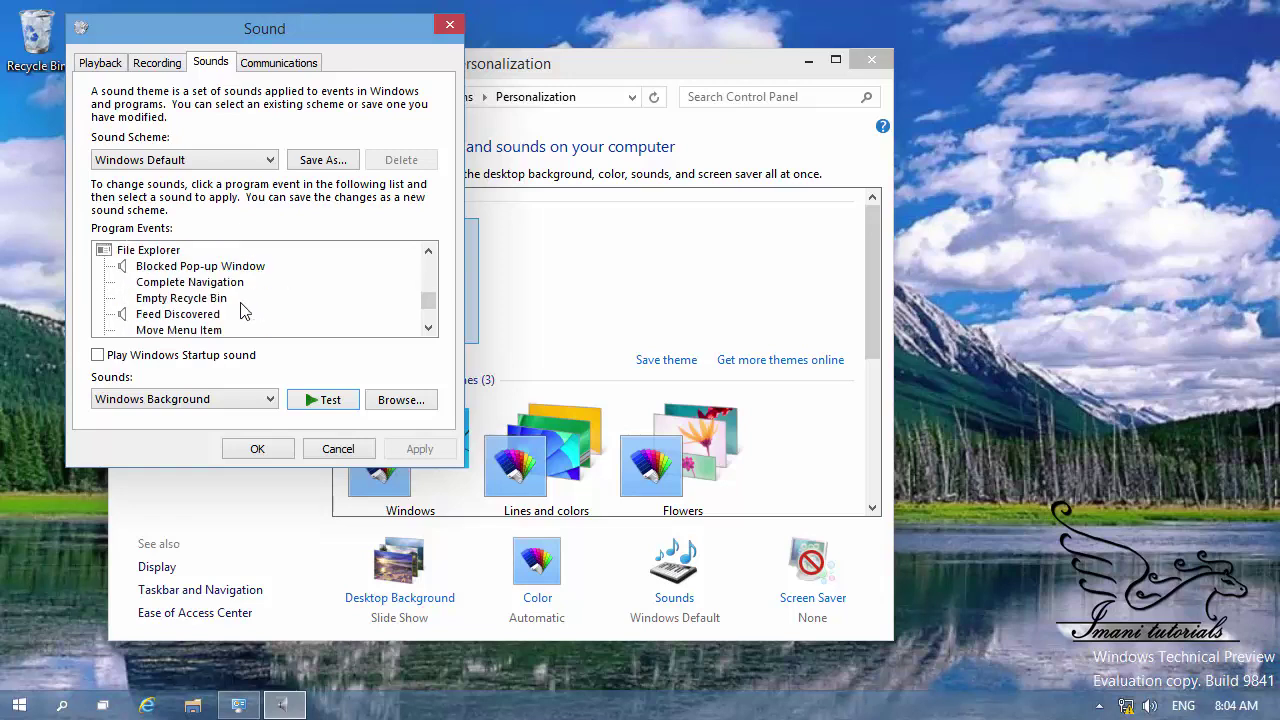
pyautogui.click(175, 268)
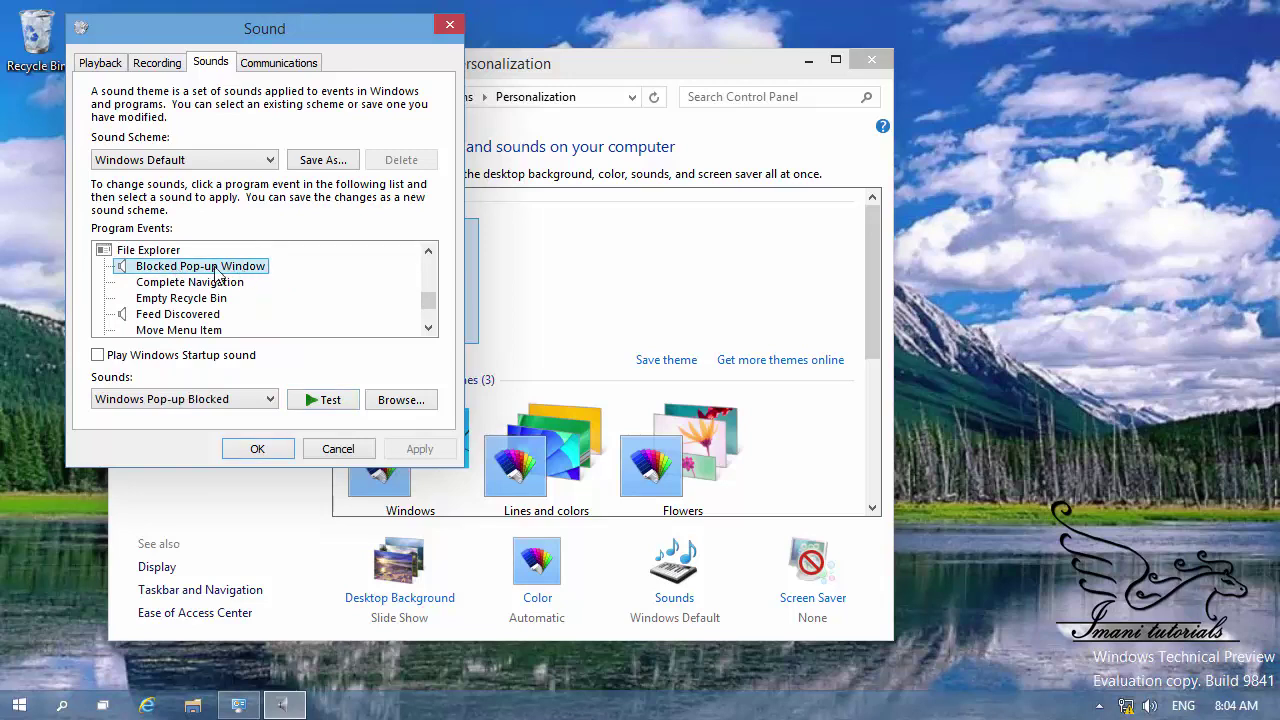
pyautogui.click(320, 404)
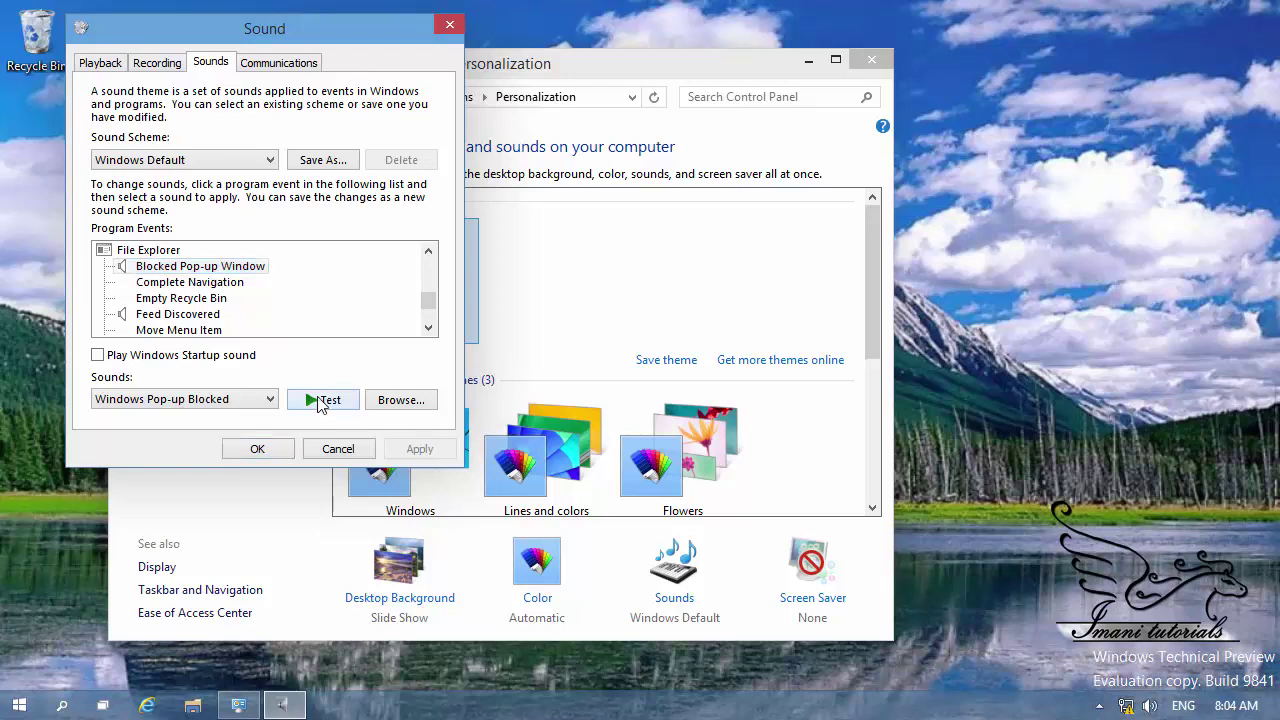
# Step: Browse the Calligraphy and Delta sound folders, cancel without choosing, and close Sound
pyautogui.click(398, 404)
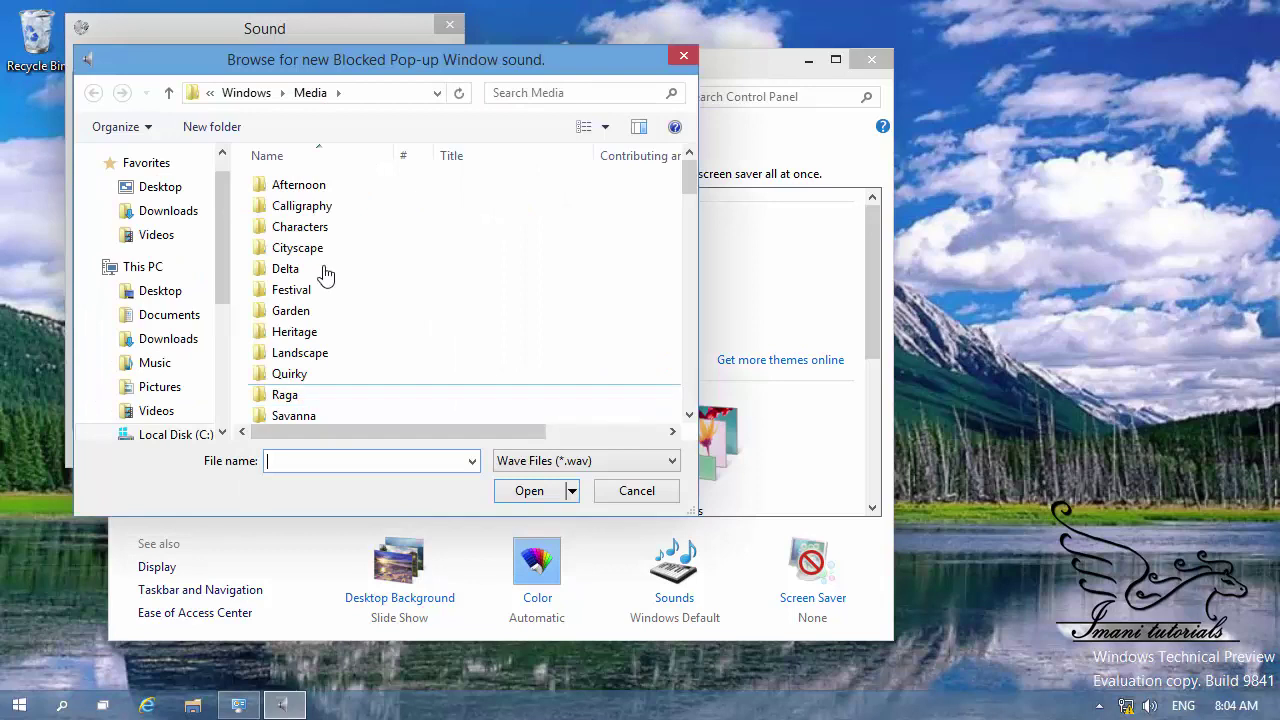
pyautogui.click(337, 207)
pyautogui.click(440, 268)
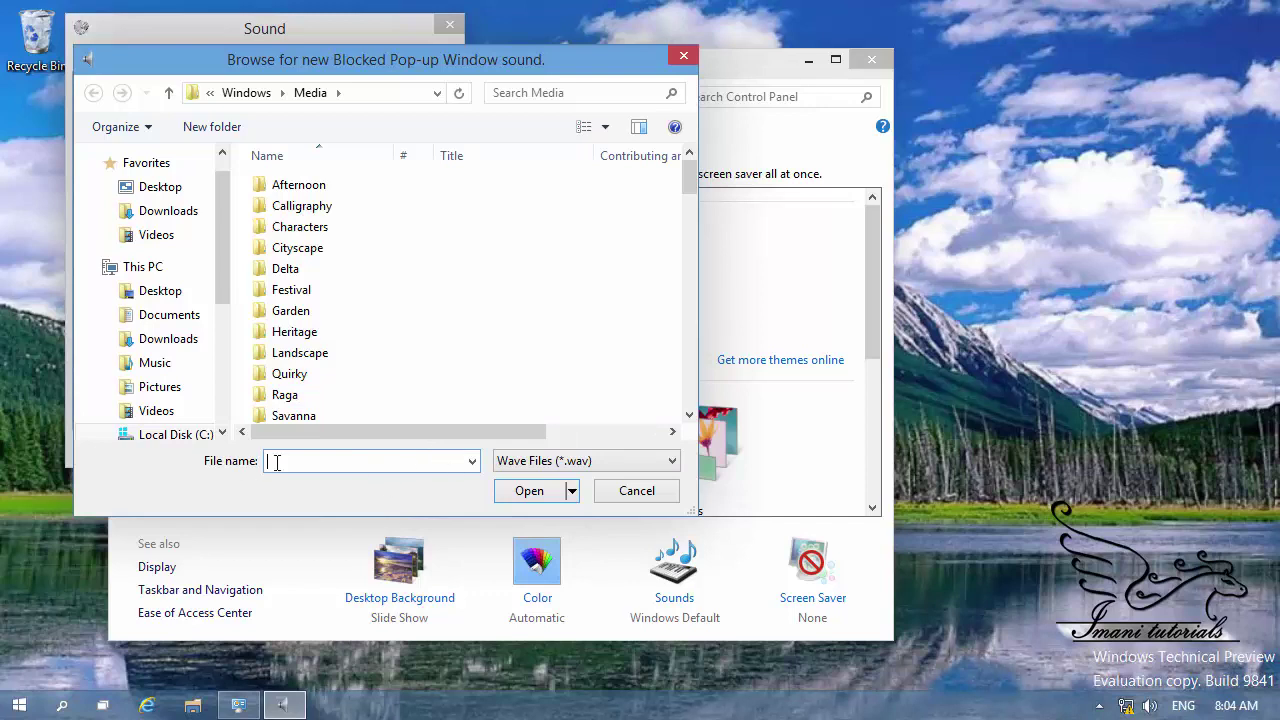
pyautogui.click(624, 491)
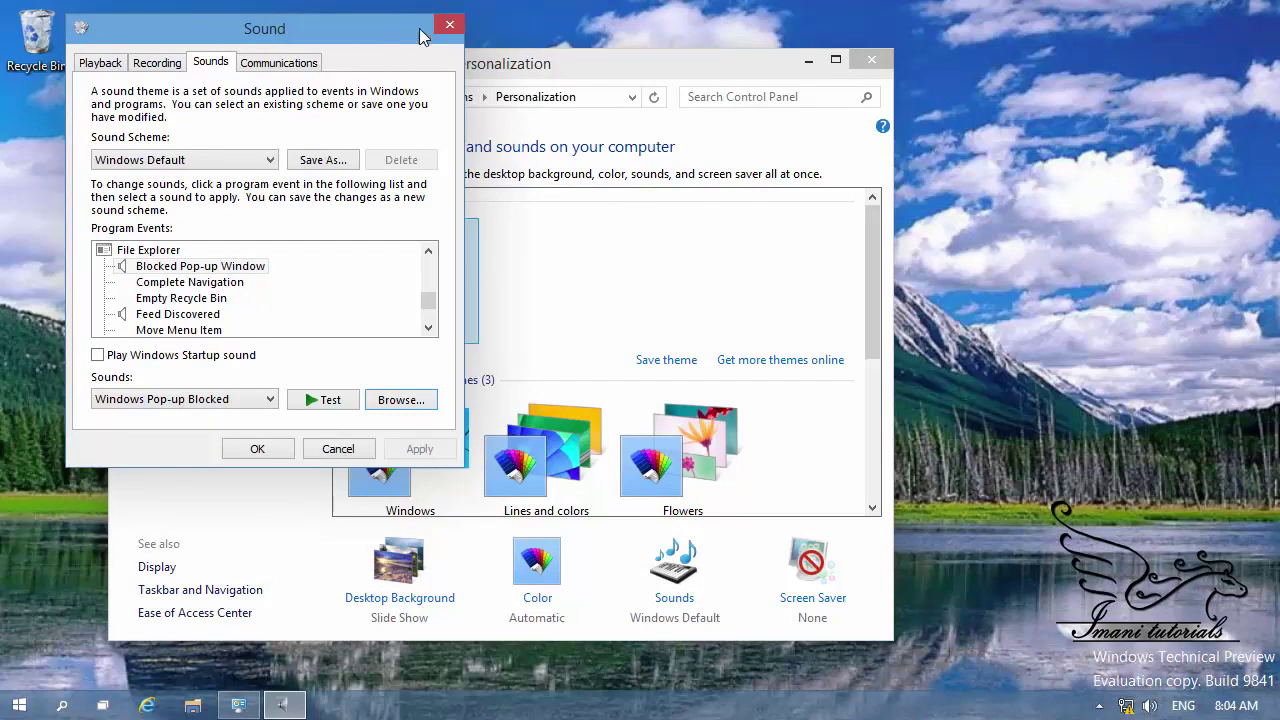
pyautogui.click(449, 25)
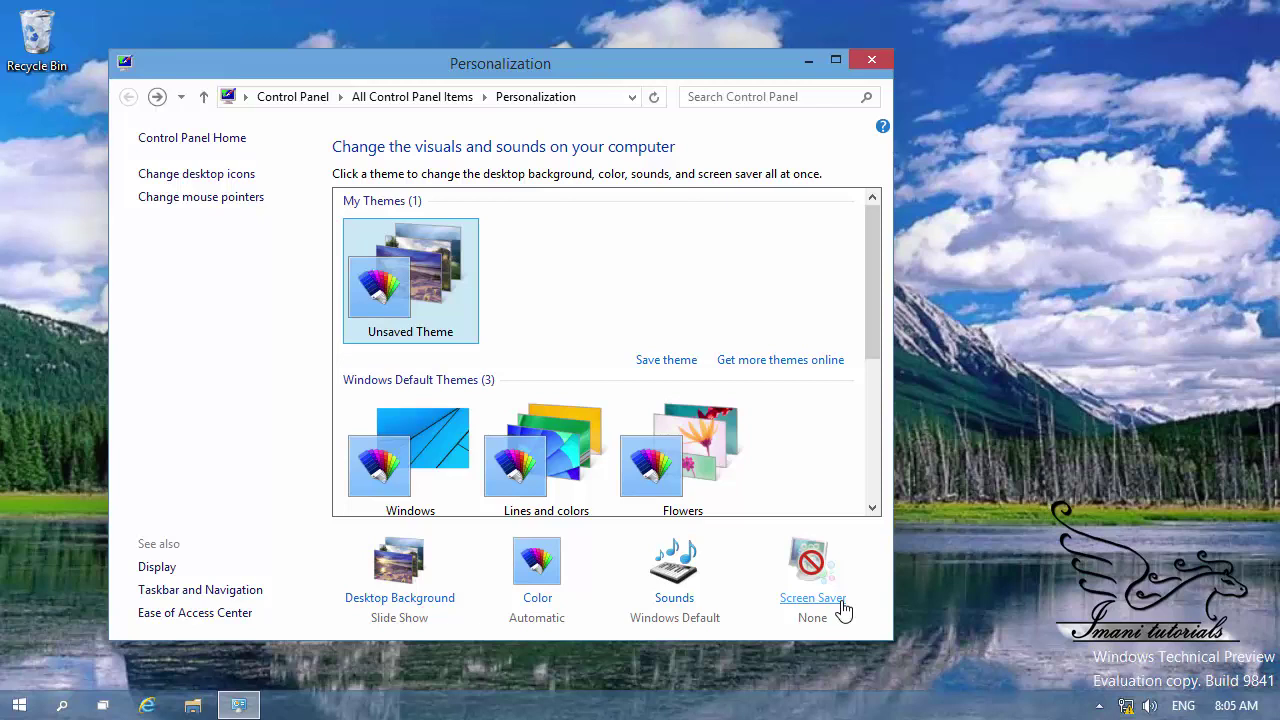
# Step: Bring up Screen Saver Settings from the Personalization page's Screen Saver link
pyautogui.click(843, 610)
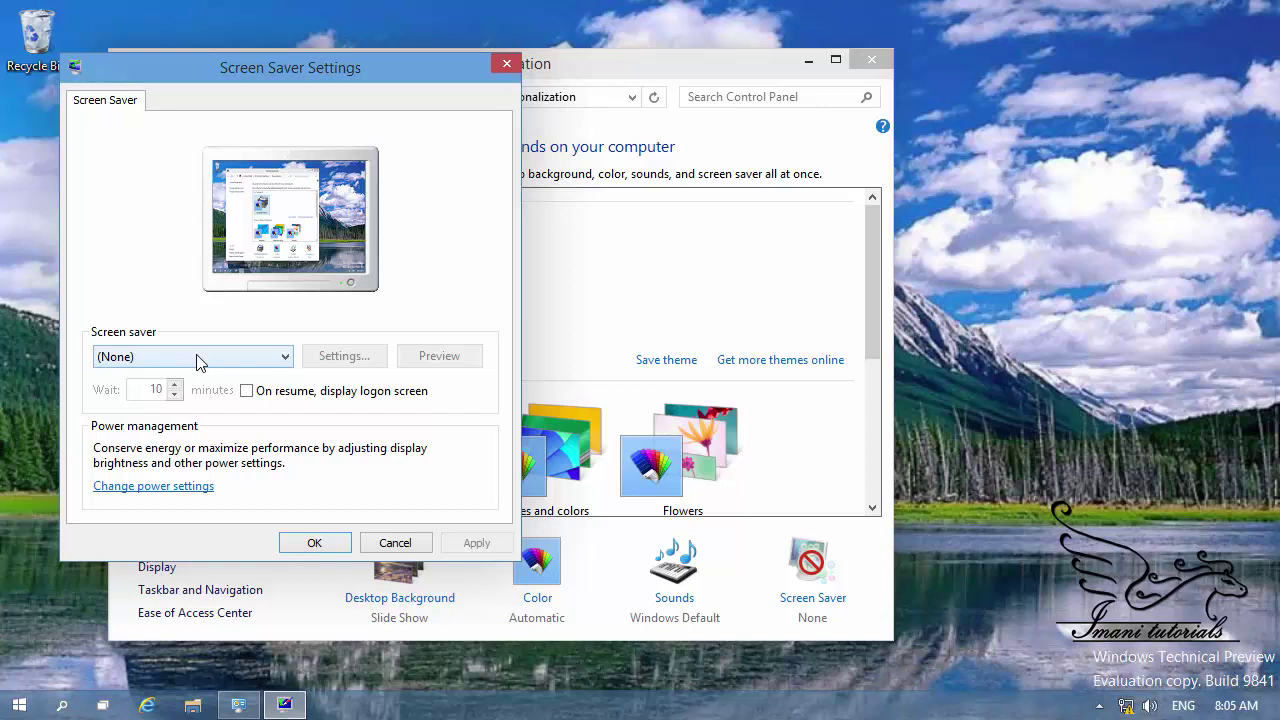
# Step: Choose 3D Text as the screen saver and preview it full screen
pyautogui.click(281, 364)
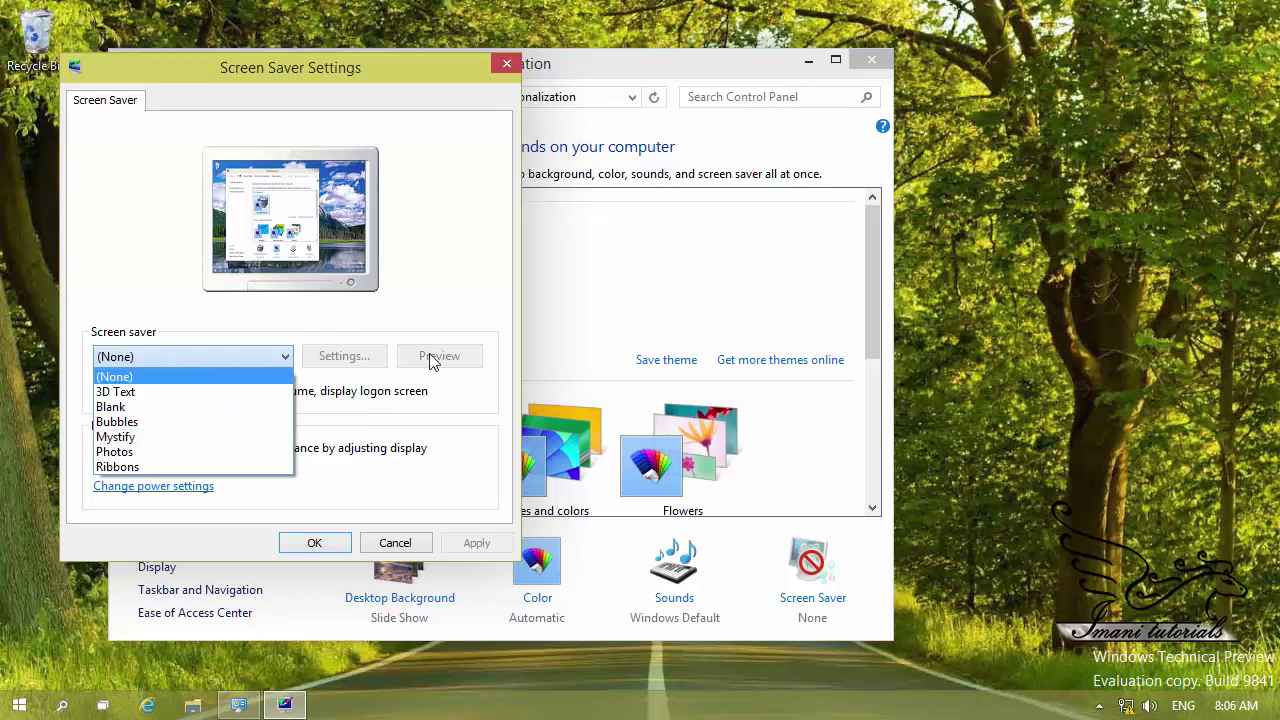
pyautogui.click(118, 392)
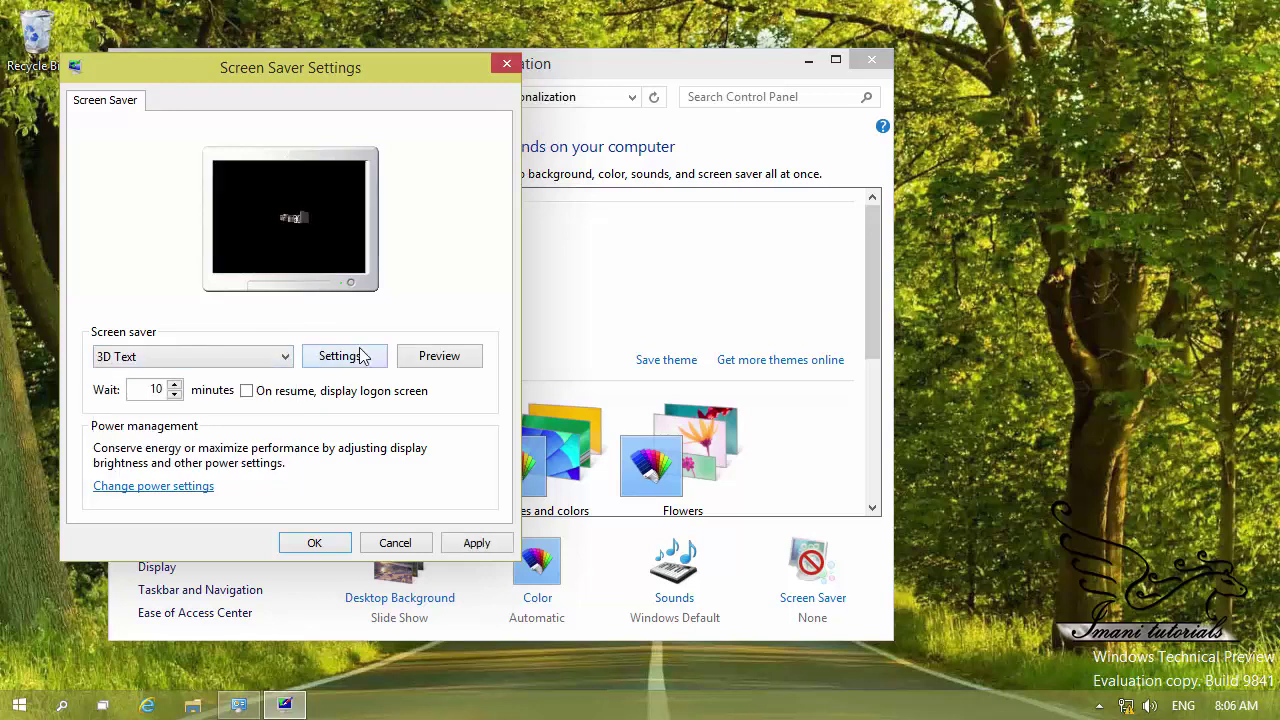
pyautogui.click(440, 356)
# Step: Replace the 3D Text custom text with a name, preview it, and set the wait to 5 minutes
pyautogui.click(344, 356)
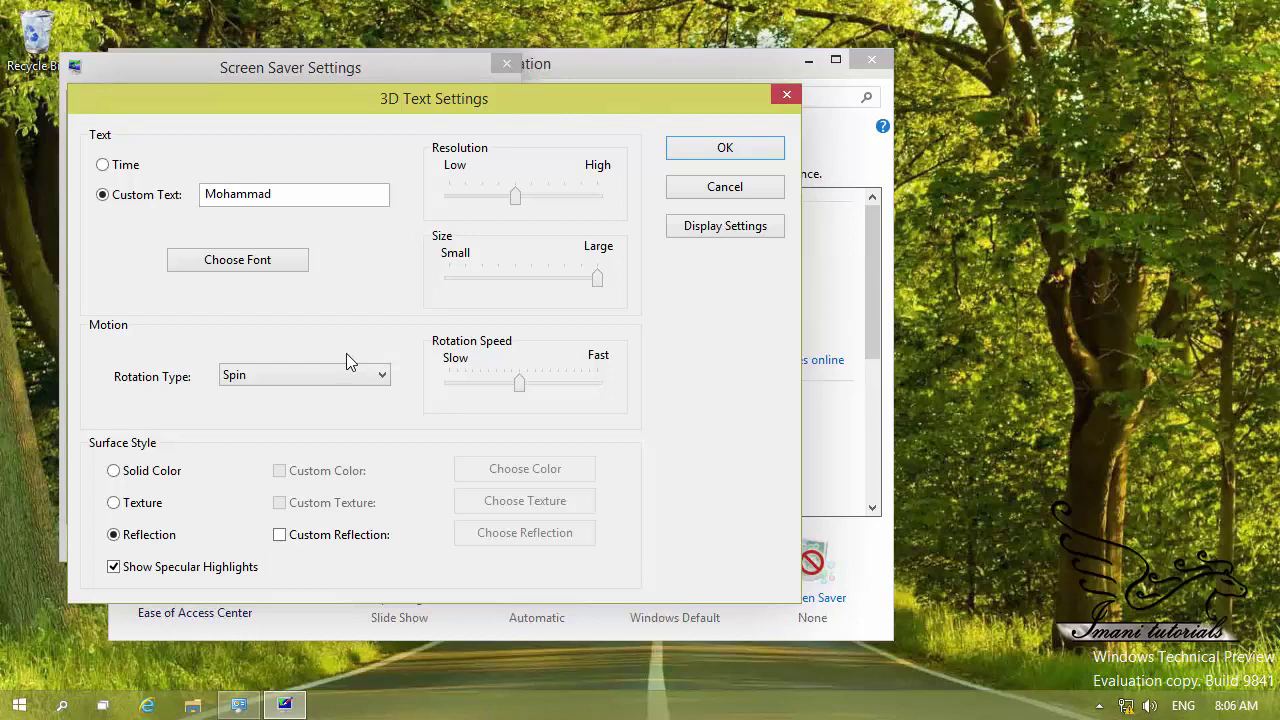
pyautogui.doubleClick(229, 200)
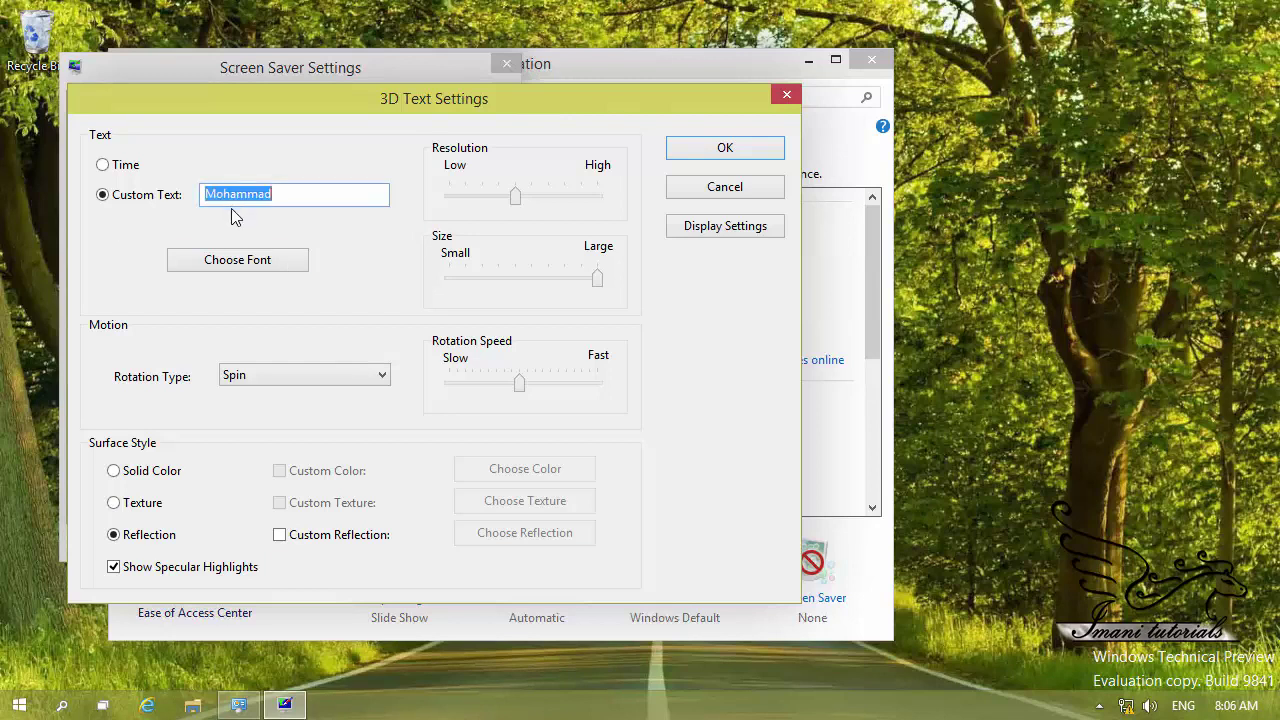
pyautogui.write('John Smith')
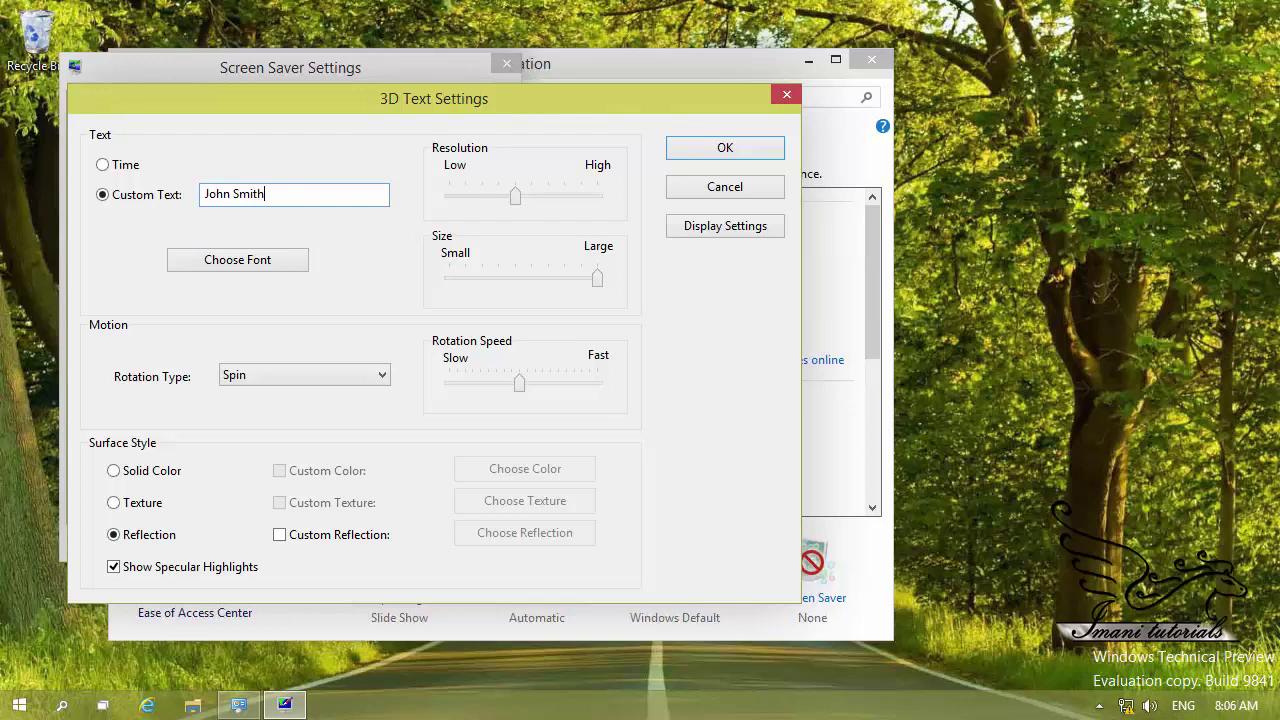
pyautogui.click(705, 152)
pyautogui.click(439, 356)
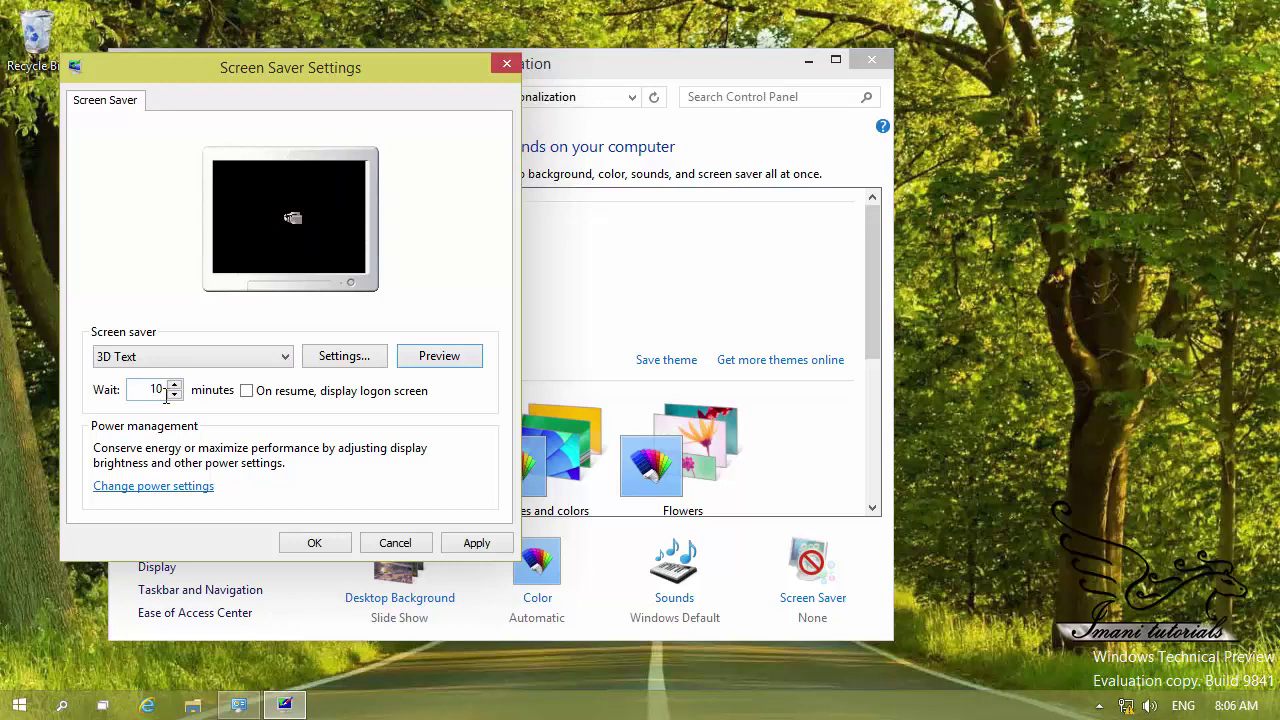
pyautogui.doubleClick(137, 391)
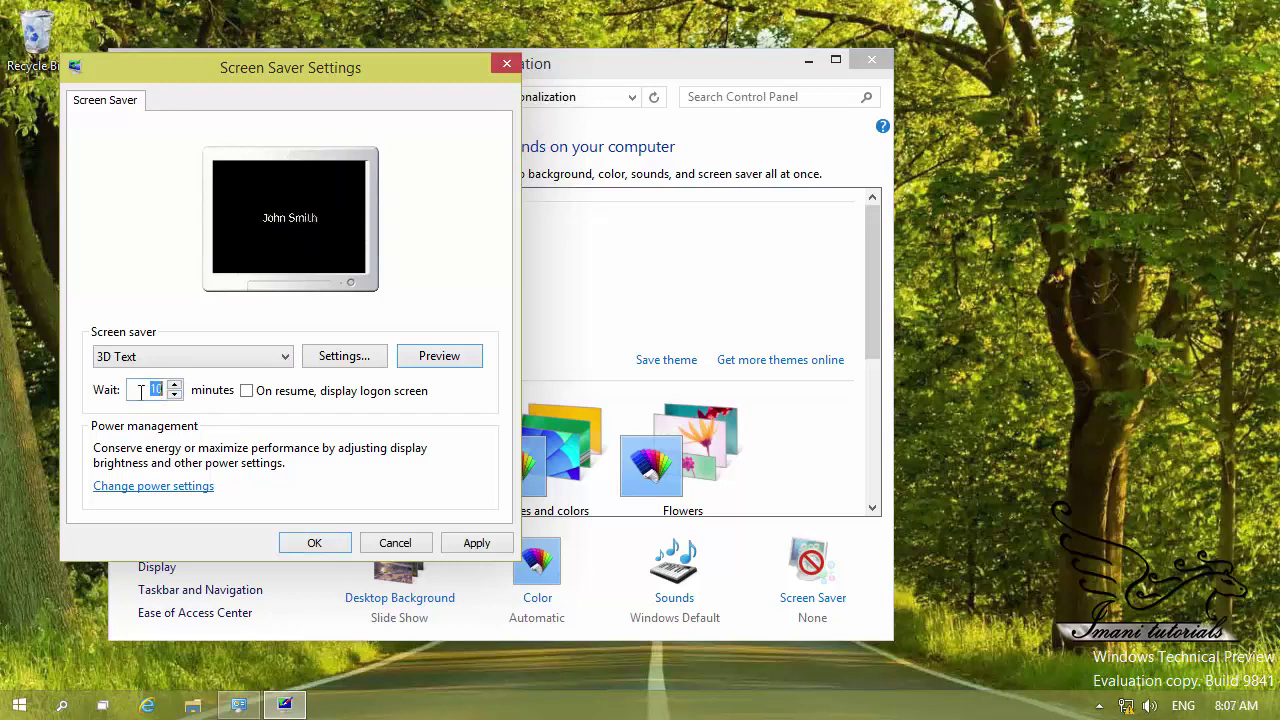
pyautogui.write('5')
# Step: Choose the Blank screen saver and confirm it has no settings
pyautogui.click(284, 358)
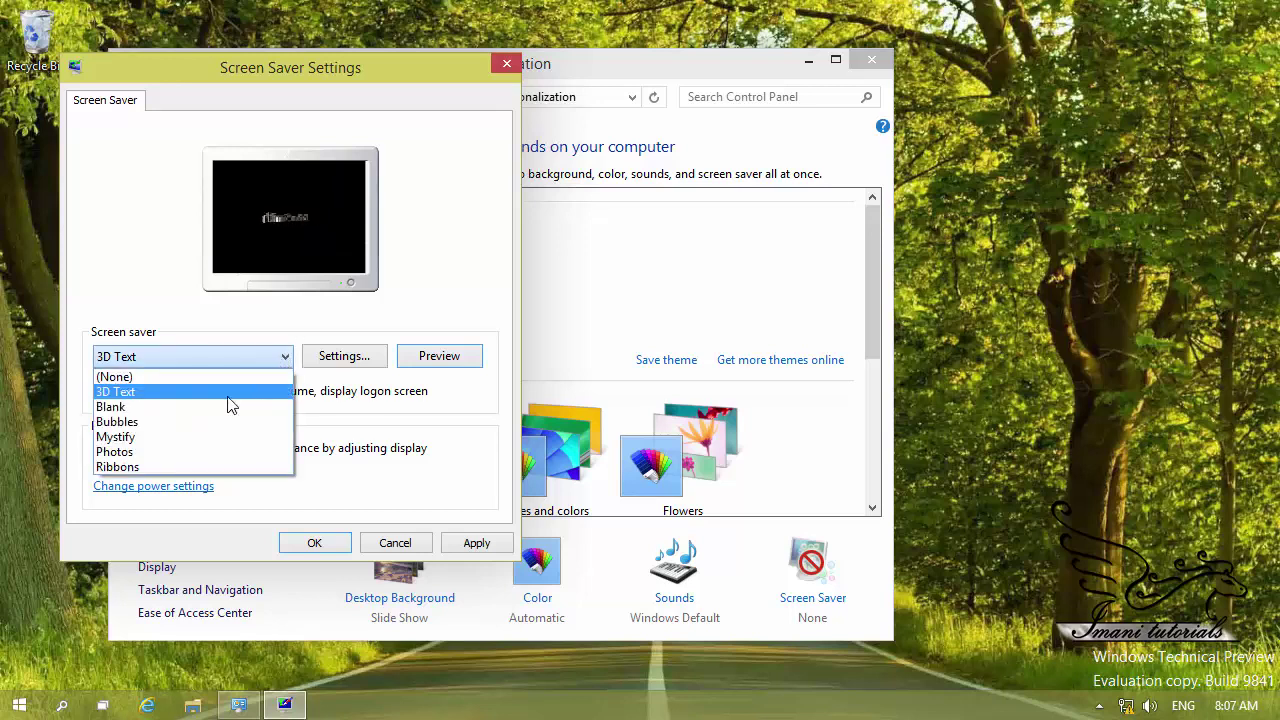
pyautogui.click(166, 404)
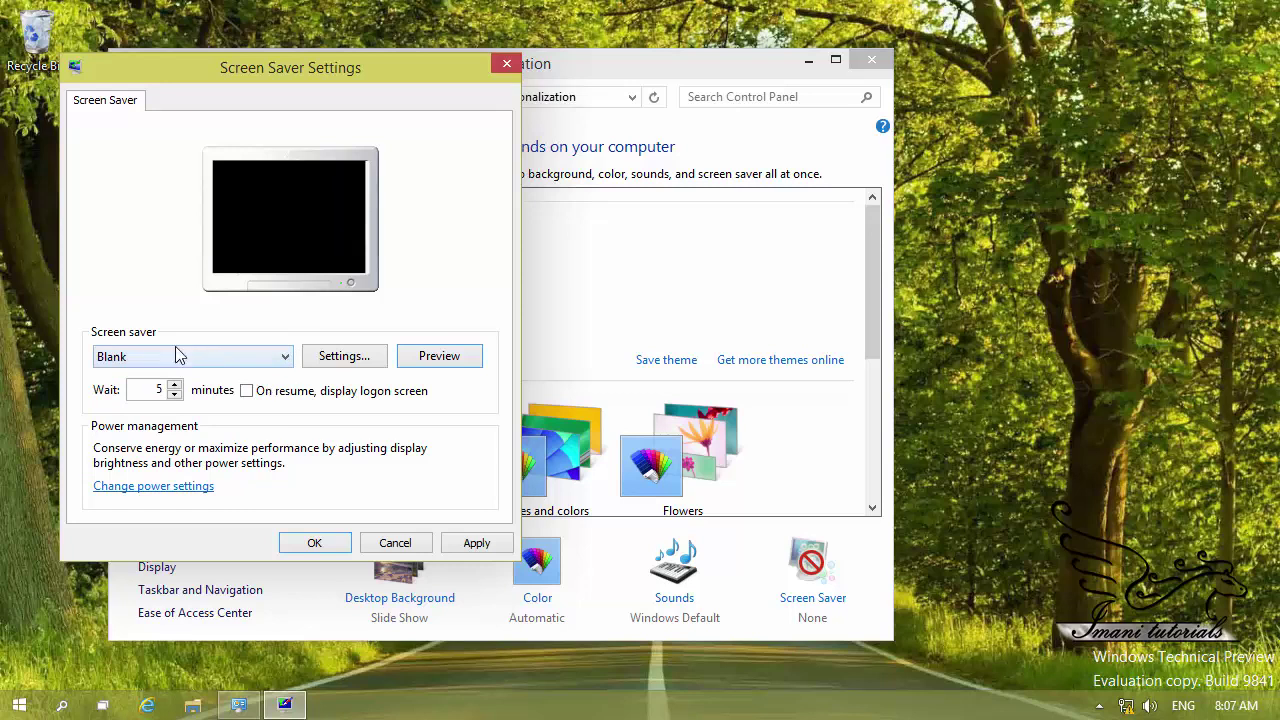
pyautogui.click(333, 358)
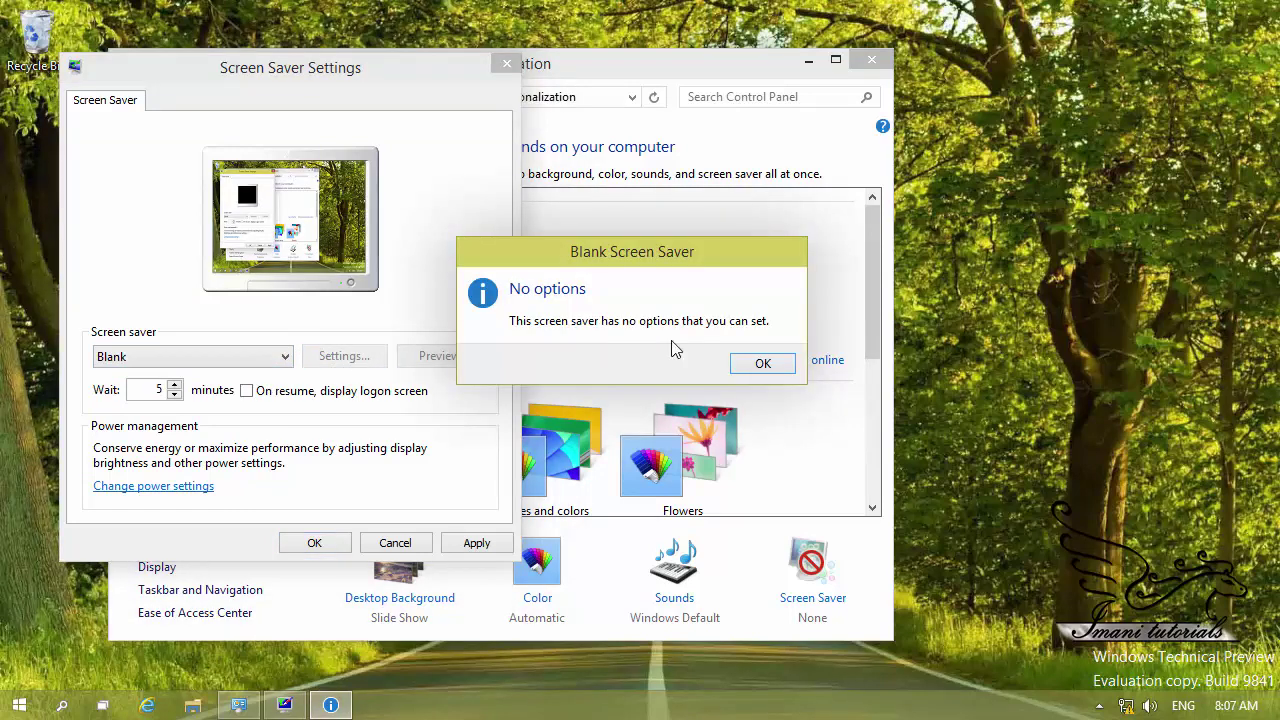
pyautogui.click(750, 366)
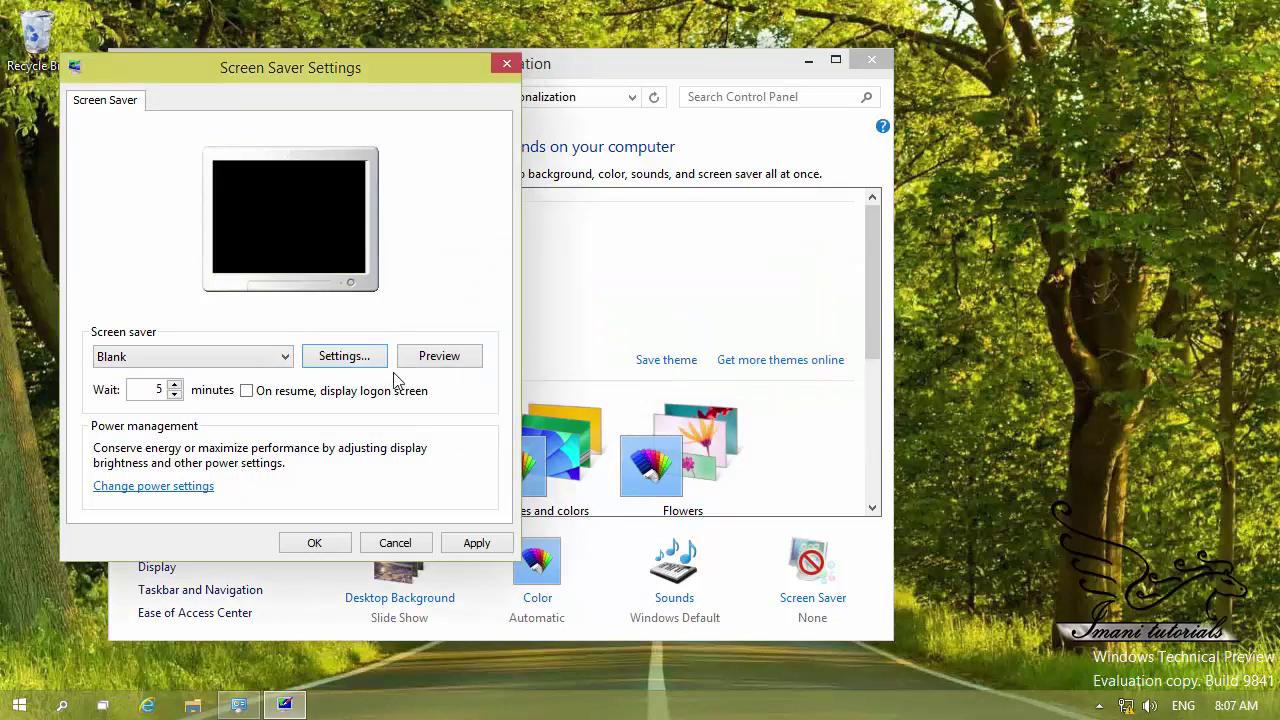
# Step: Switch to Mystify, confirm it has no settings, and preview it full screen
pyautogui.click(280, 362)
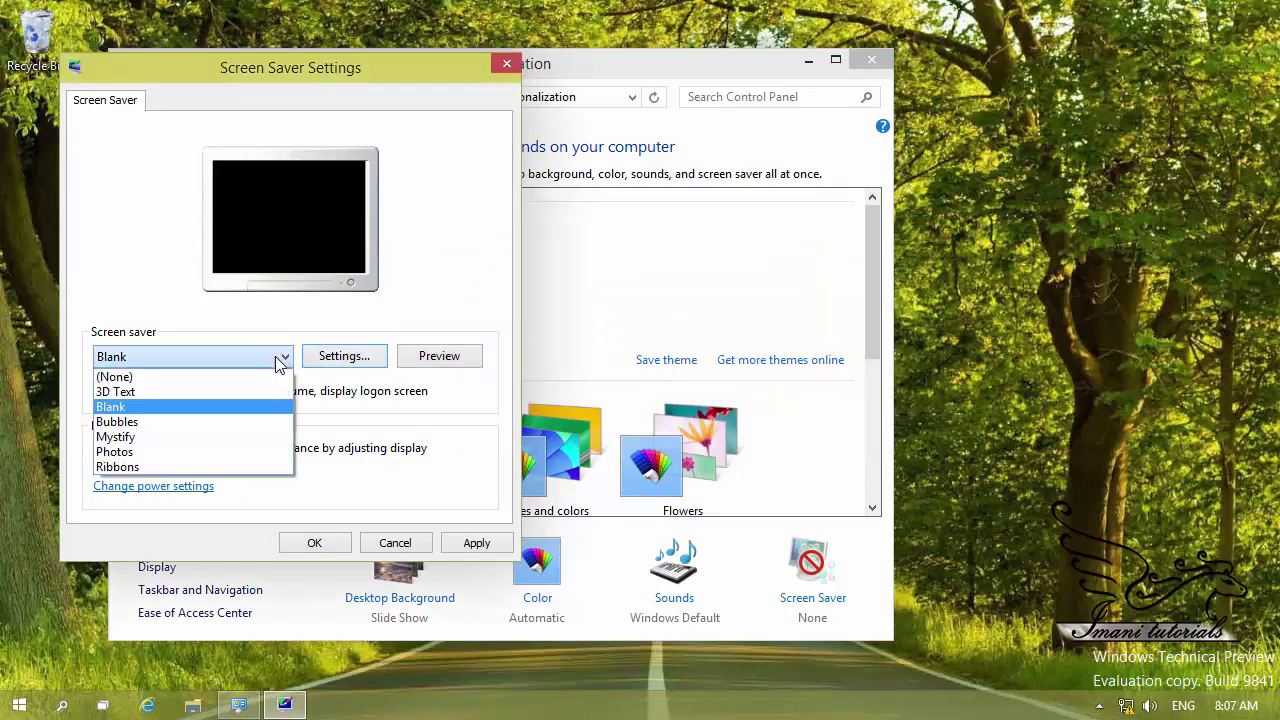
pyautogui.click(261, 440)
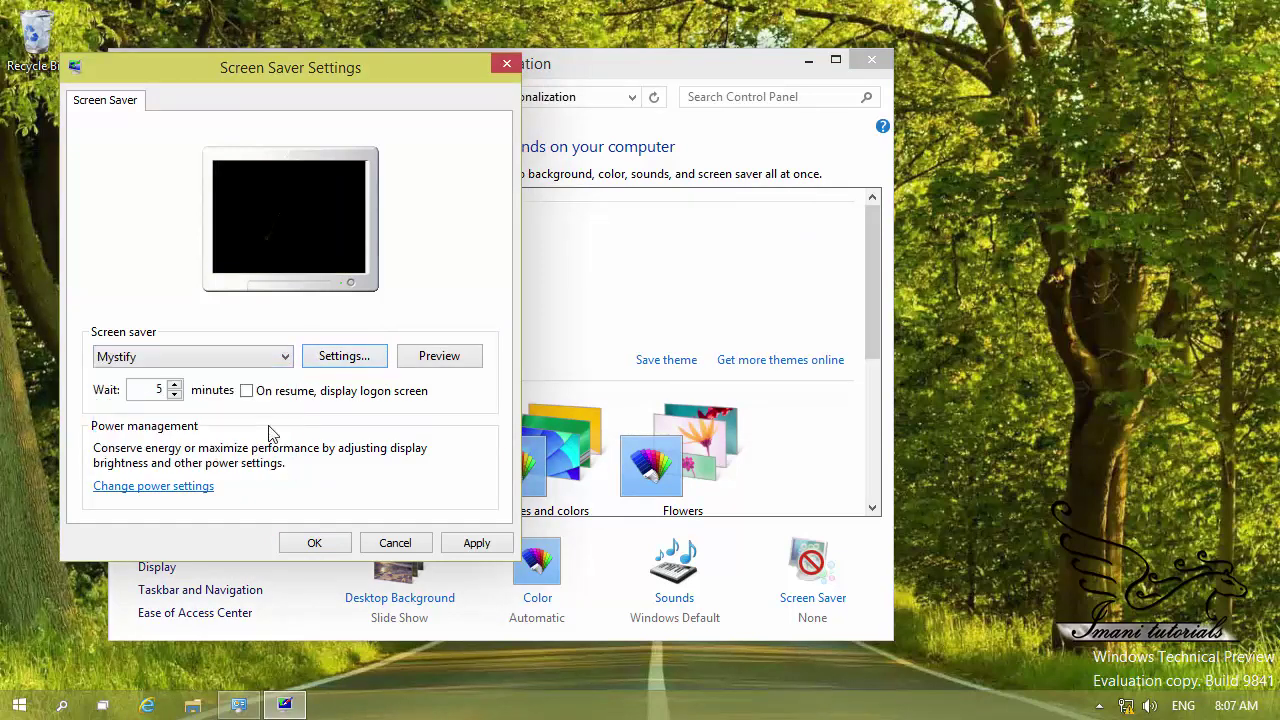
pyautogui.click(321, 367)
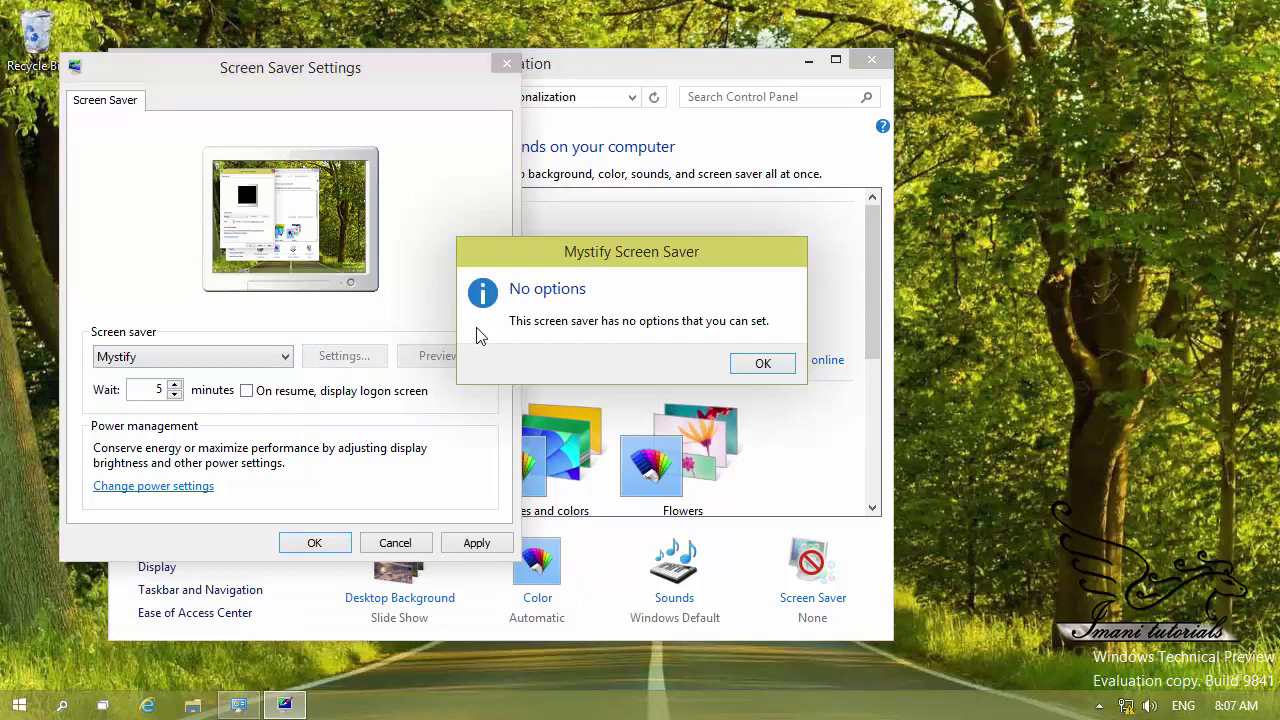
pyautogui.click(762, 364)
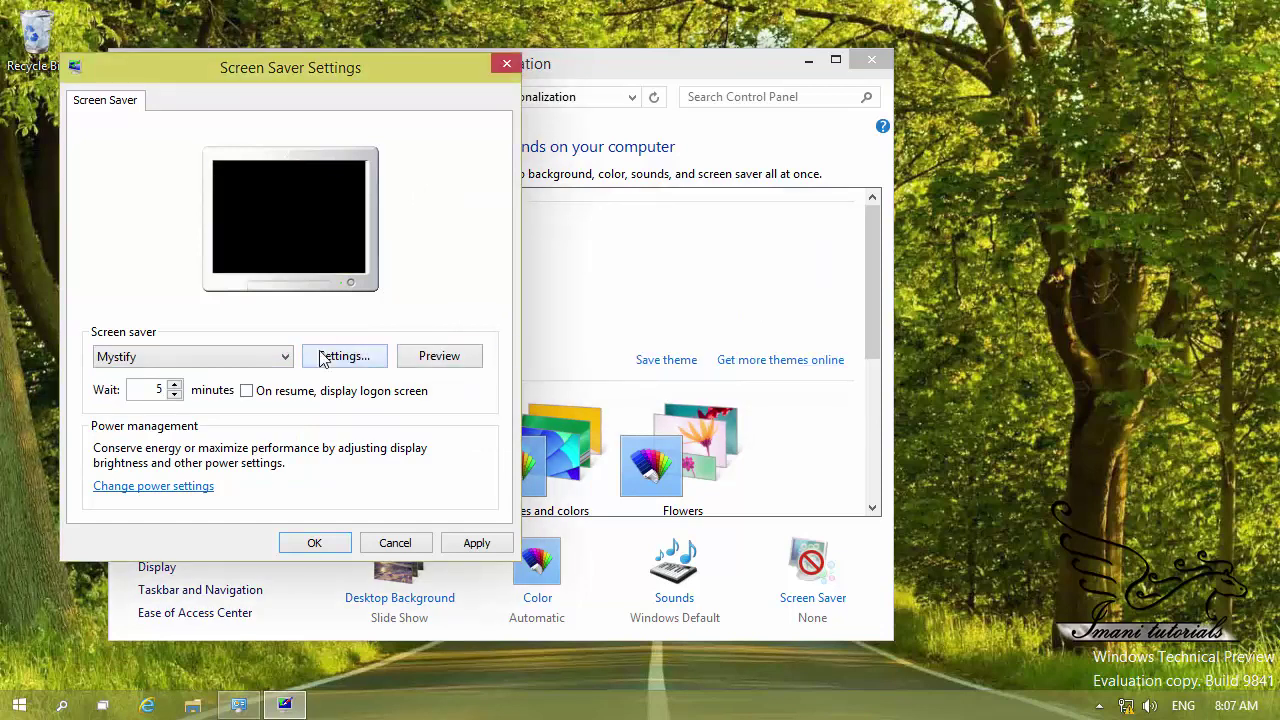
pyautogui.click(430, 356)
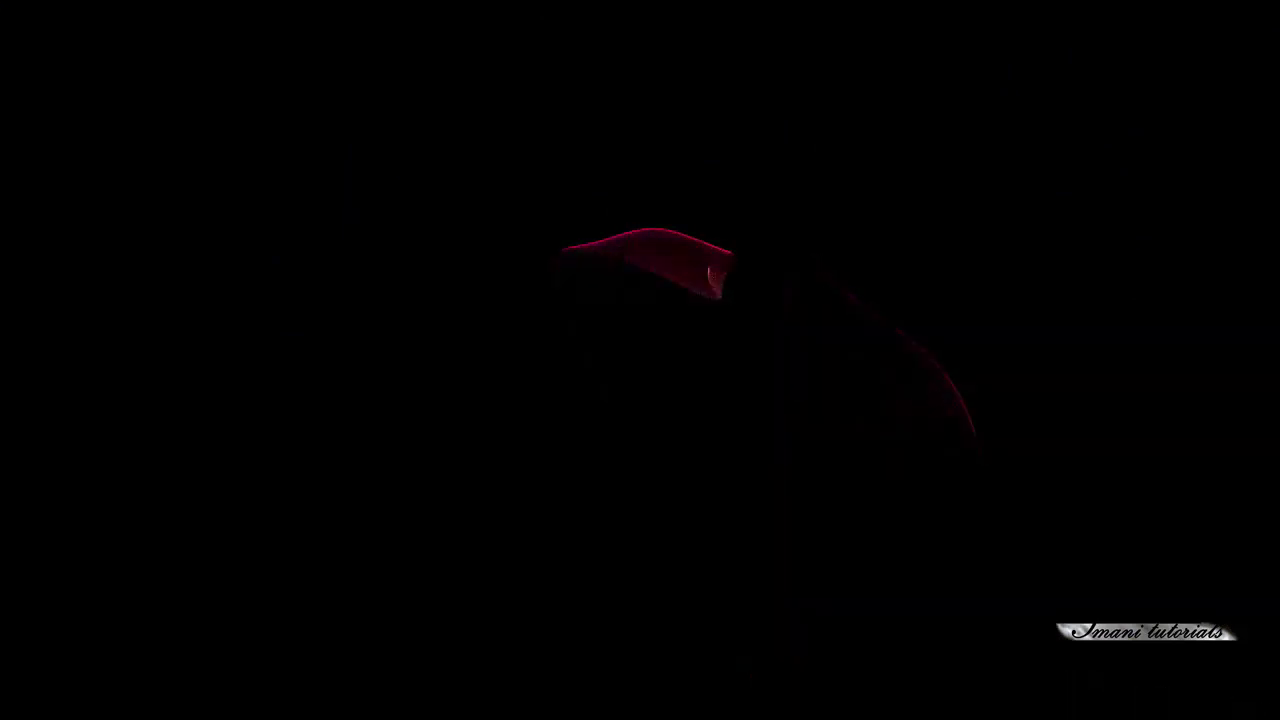
pyautogui.moveTo(1004, 300)
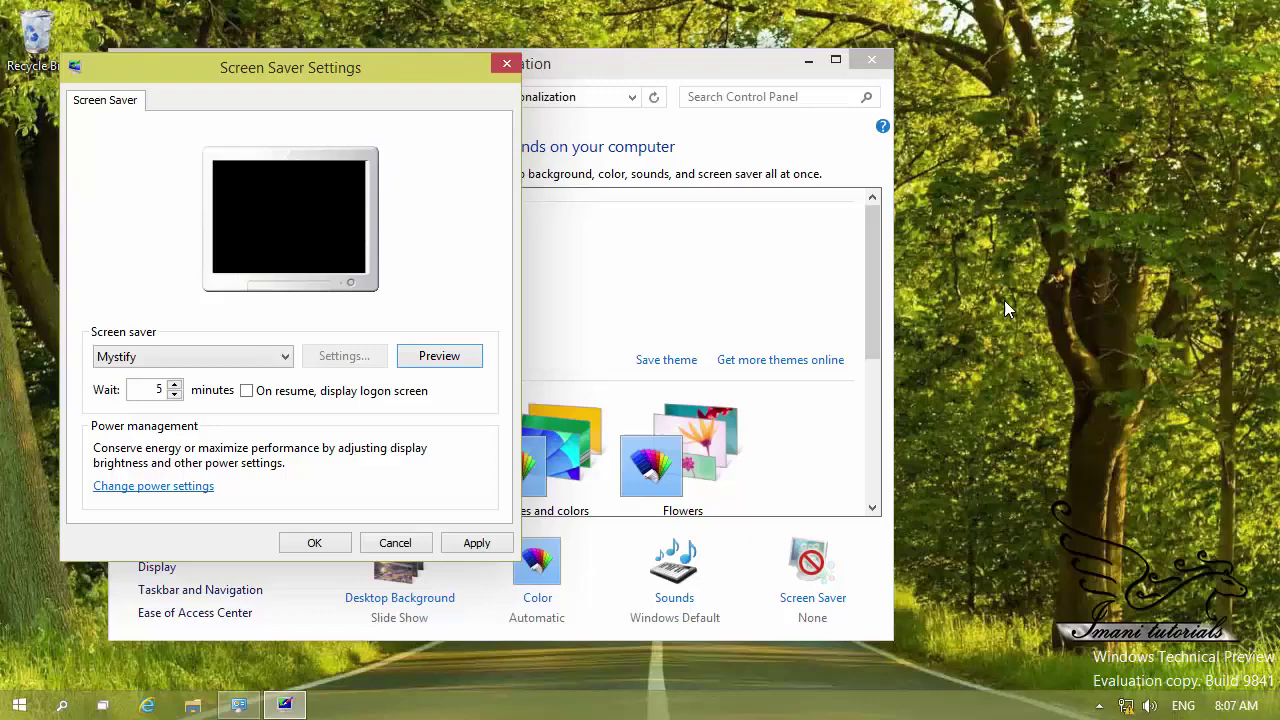
# Step: Set the screen saver to (None)
pyautogui.click(285, 356)
pyautogui.click(142, 316)
pyautogui.click(283, 360)
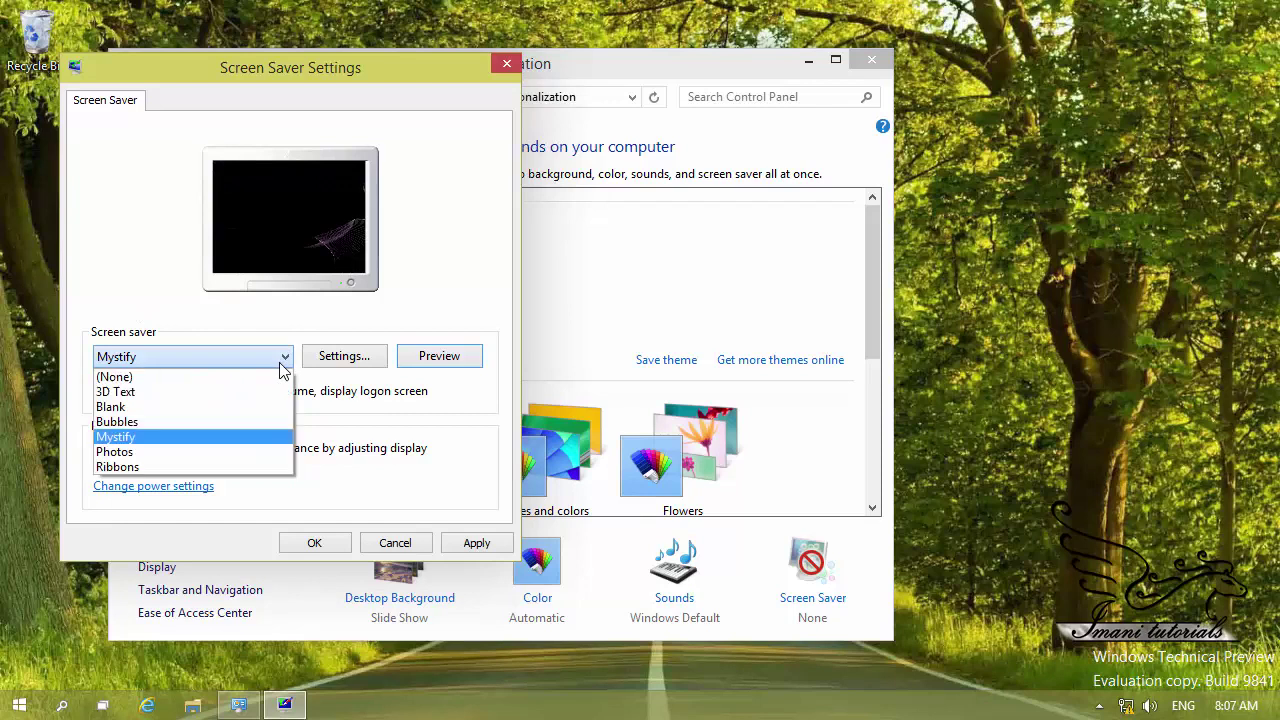
pyautogui.click(139, 376)
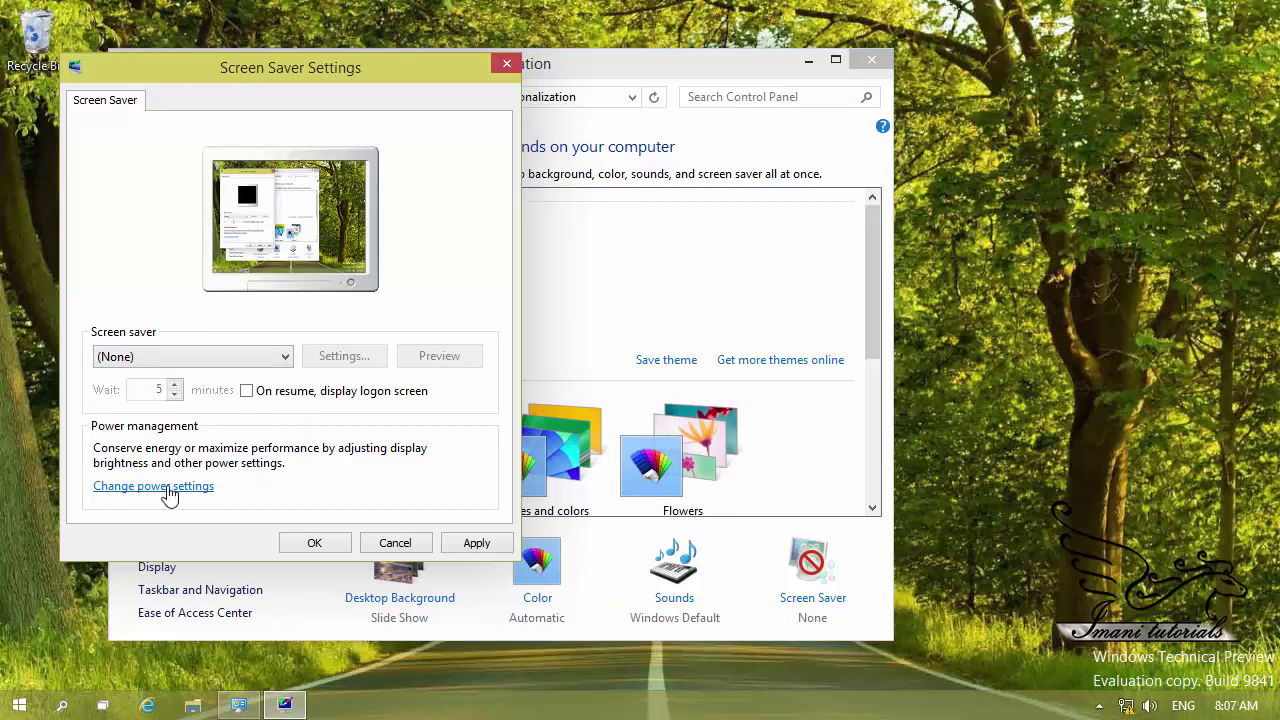
# Step: Close Screen Saver Settings and the Personalization window, leaving the desktop
pyautogui.rightClick(22, 708)
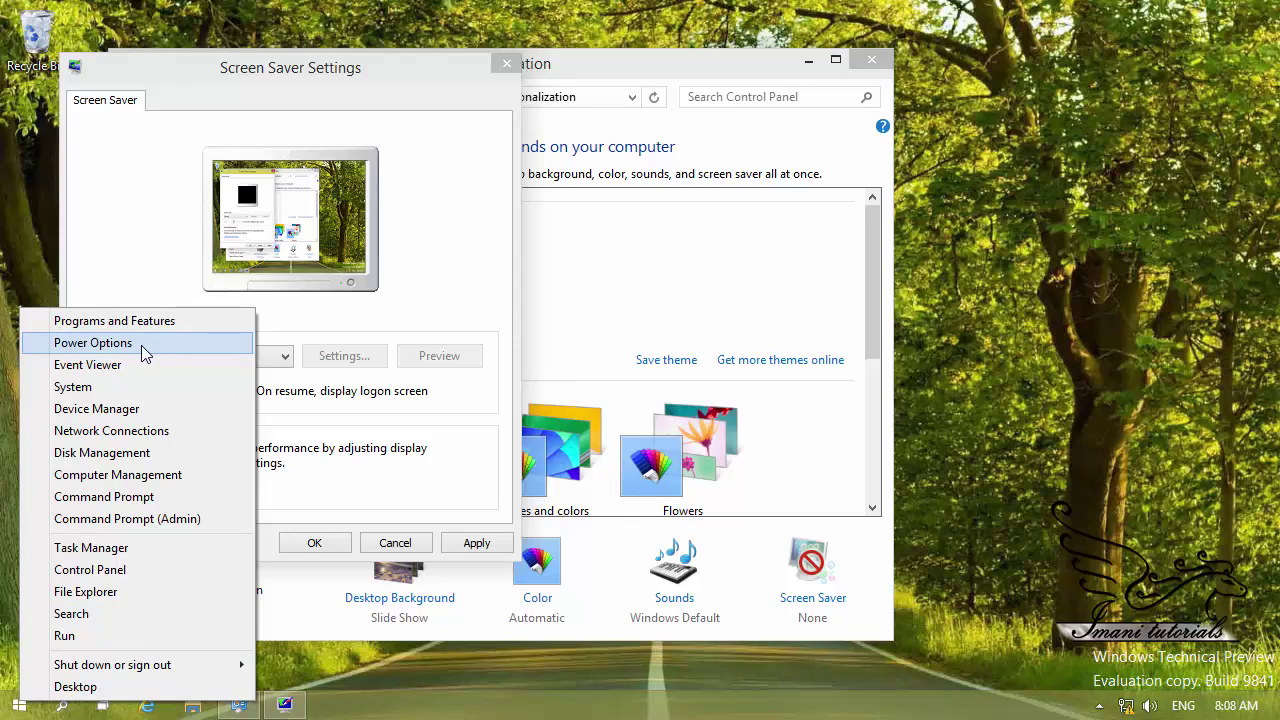
pyautogui.click(404, 305)
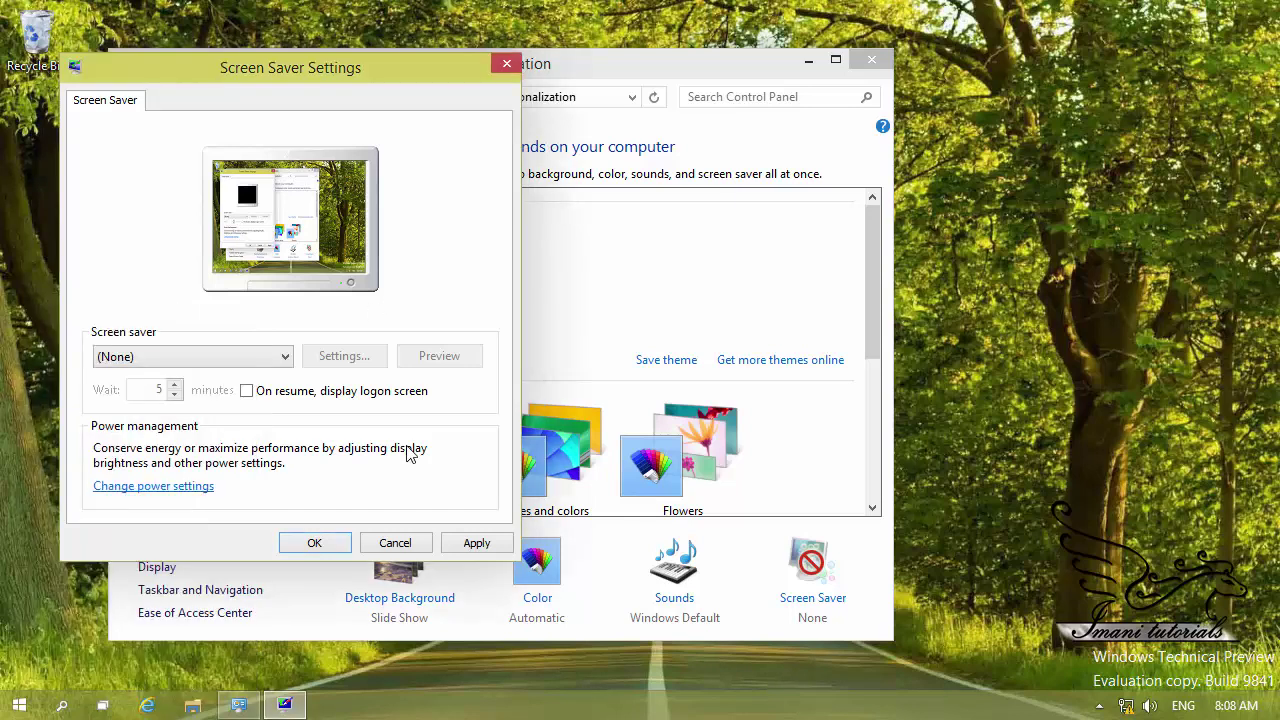
pyautogui.click(395, 542)
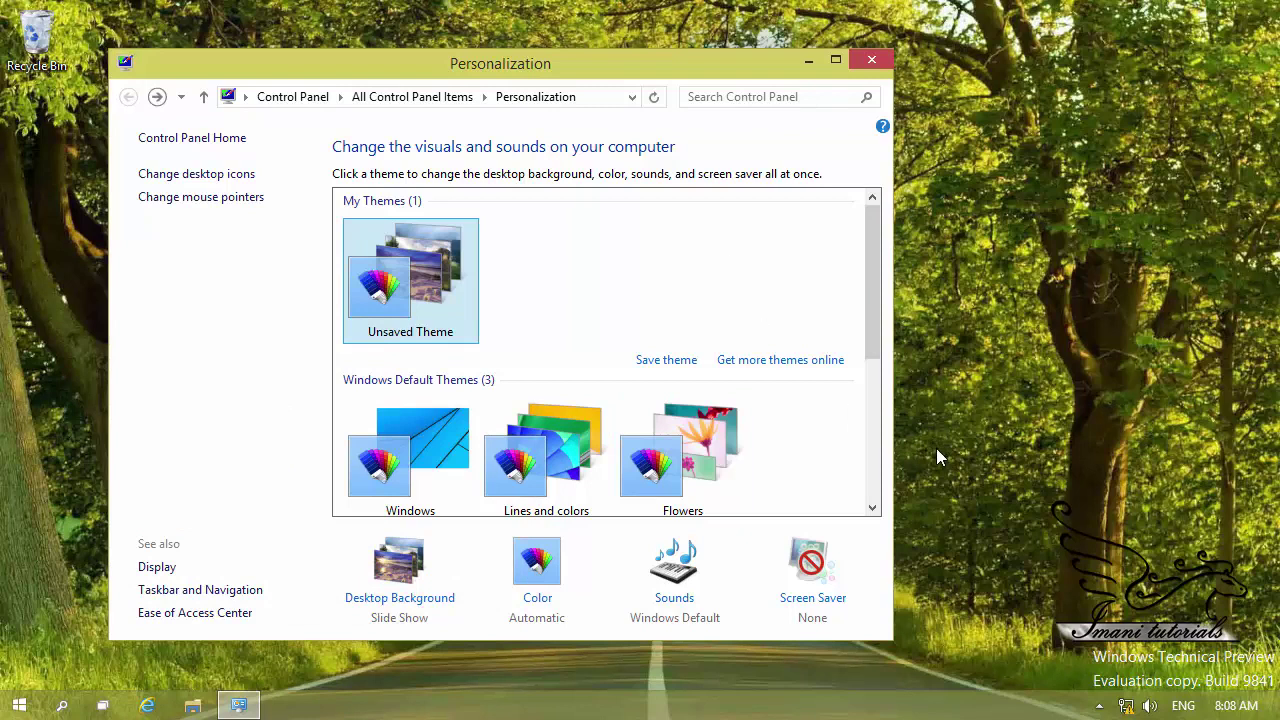
pyautogui.click(872, 60)
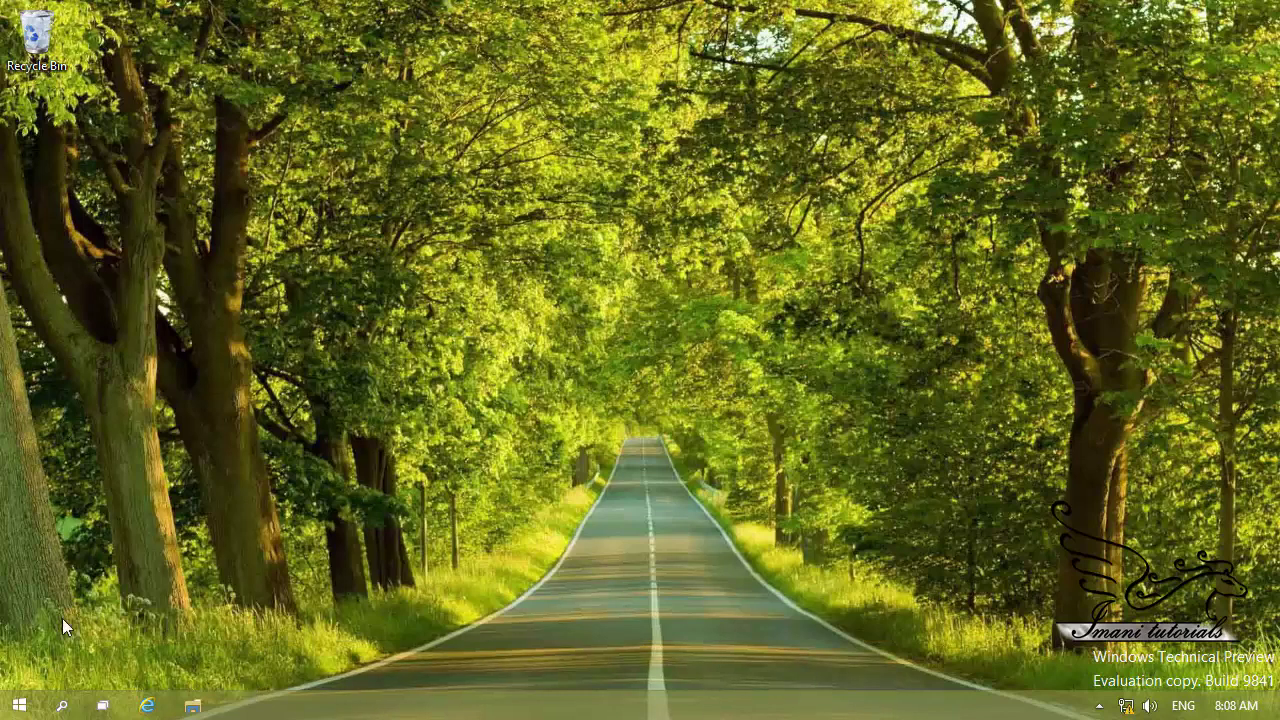